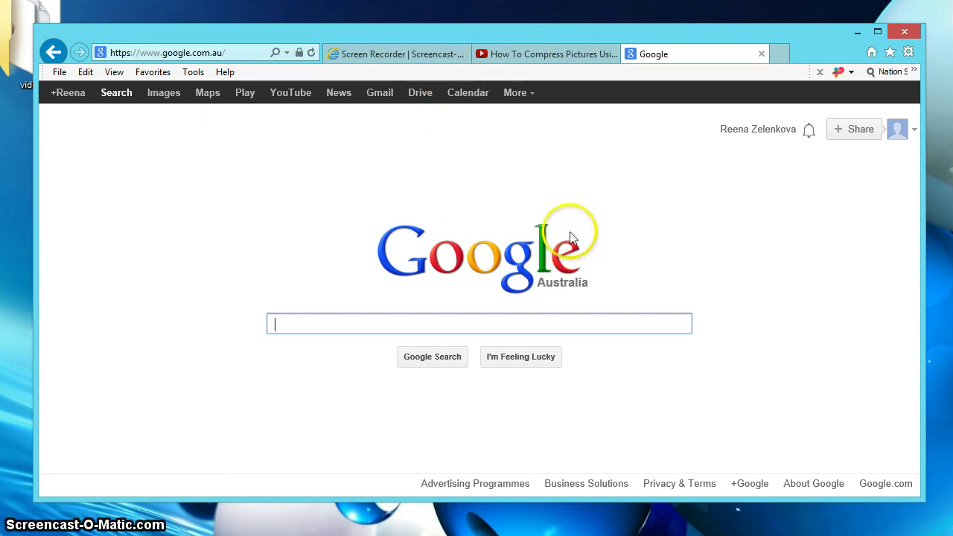
Step: View your own YouTube channel page with its TNT banner, then return to the Google tab
left_click(574, 53)
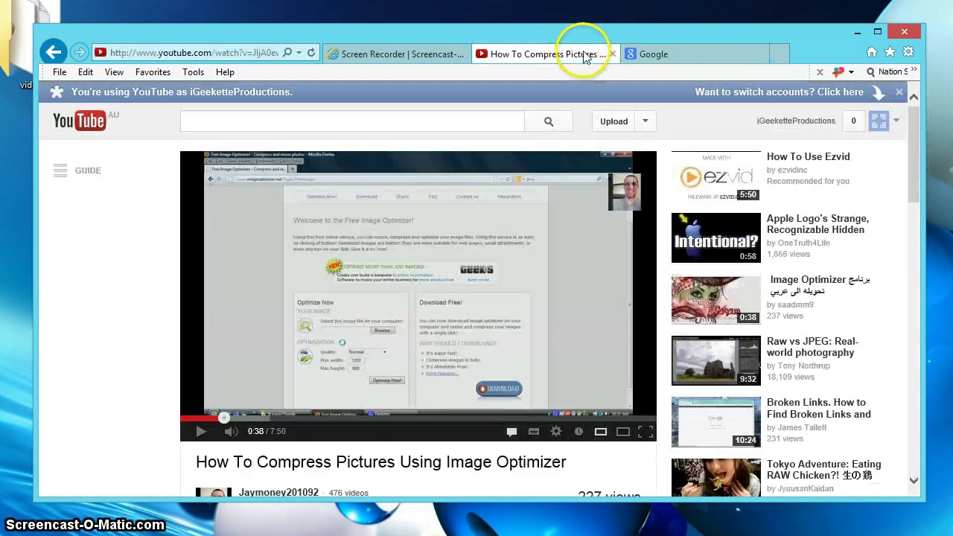
left_click(895, 125)
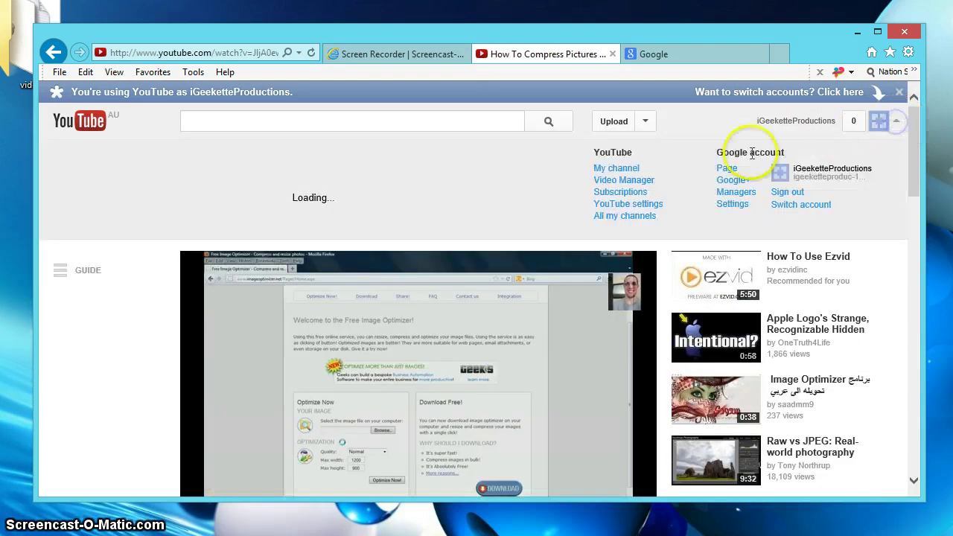
left_click(637, 171)
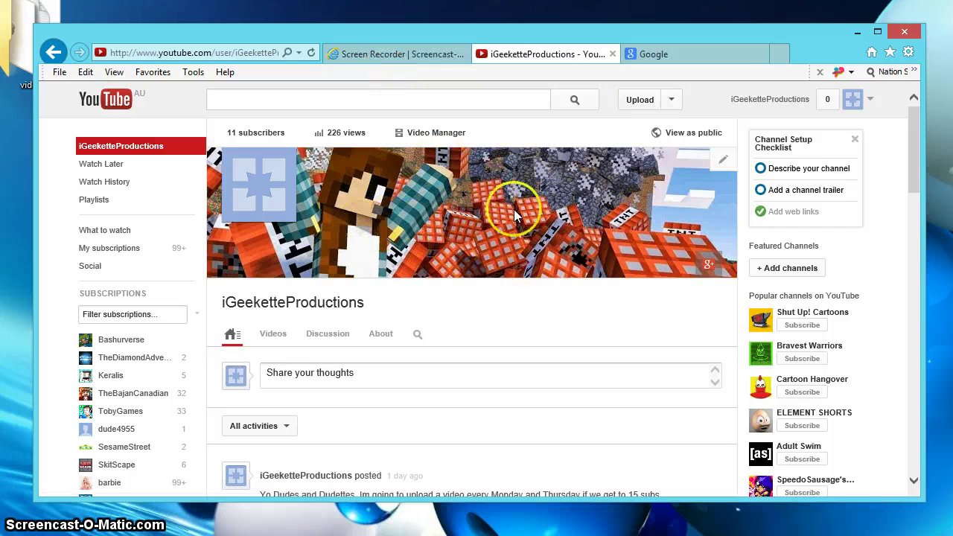
left_click(689, 52)
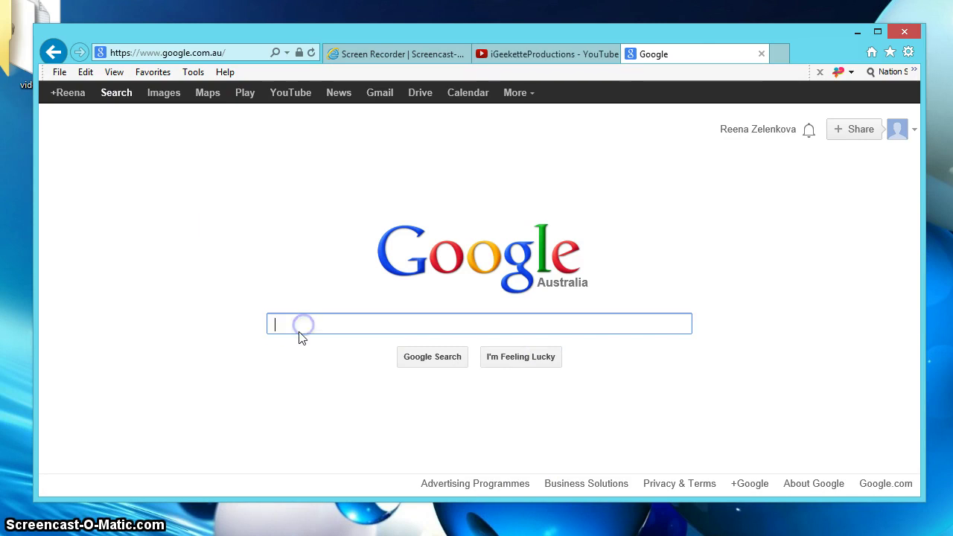
Step: Search Google for 'nova wallpaper minecraft' and open the Nova Skin wallpaper generator result
type("nova wal")
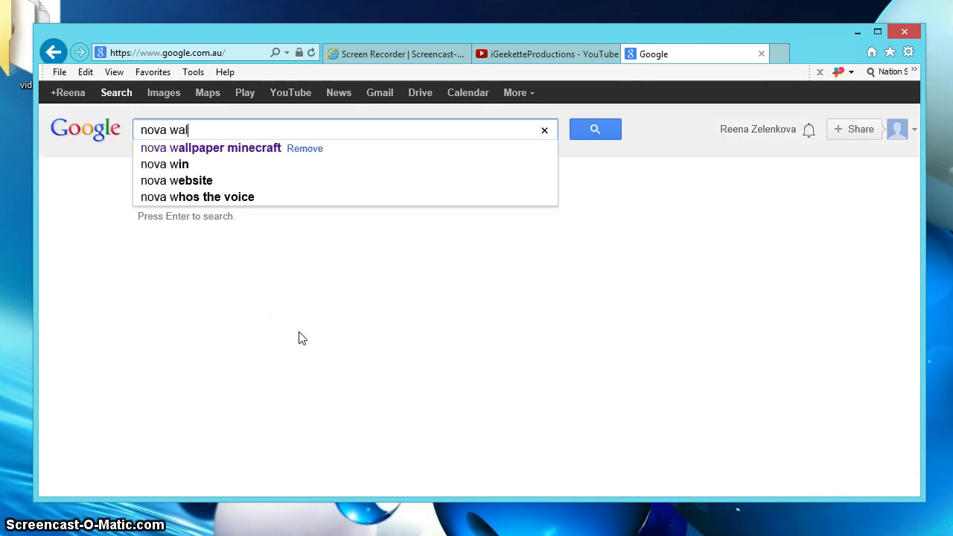
type("lpap")
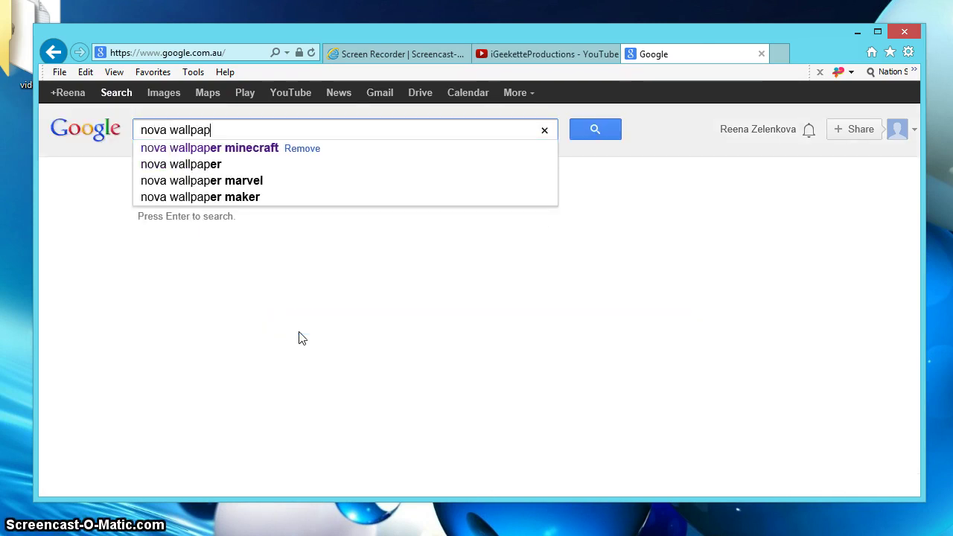
left_click(256, 150)
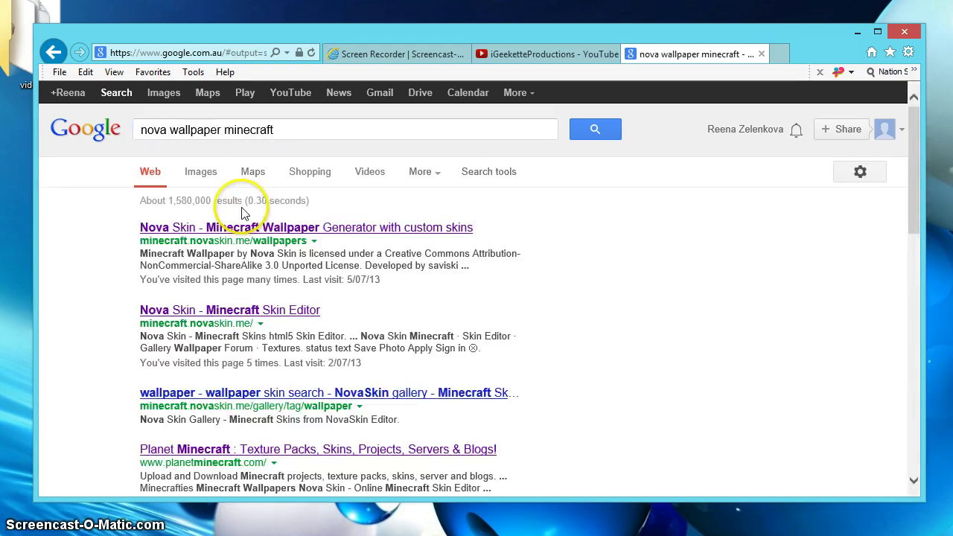
left_click(277, 230)
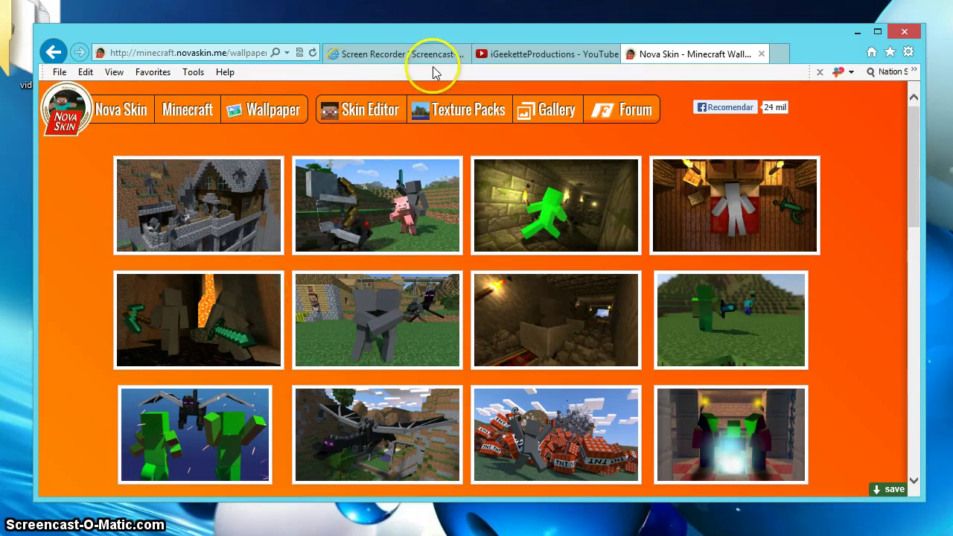
Step: Browse the wallpaper gallery and open the TNT explosion wallpaper
scroll(615, 279, "down", 3)
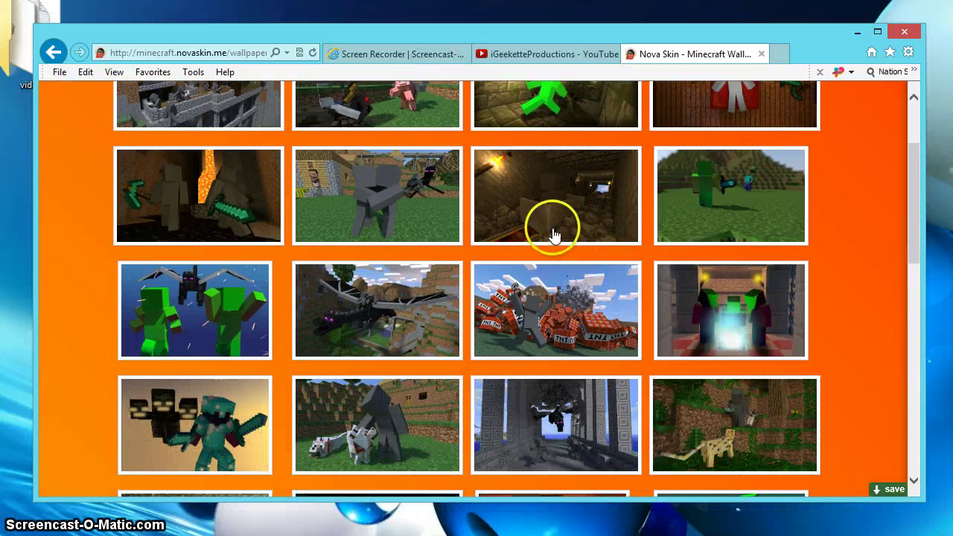
scroll(553, 224, "down", 2)
scroll(581, 251, "down", 1)
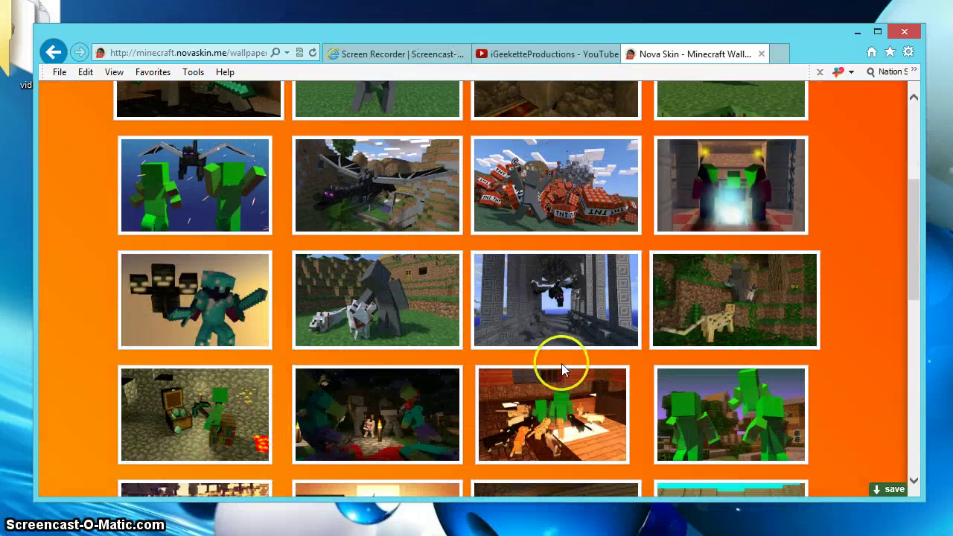
scroll(564, 344, "up", 1)
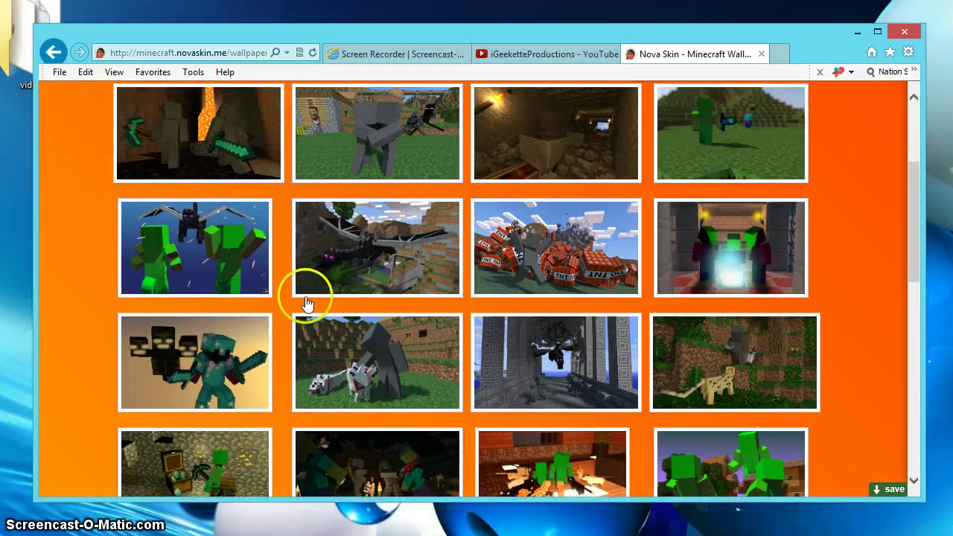
scroll(565, 261, "down", 1)
left_click(564, 261)
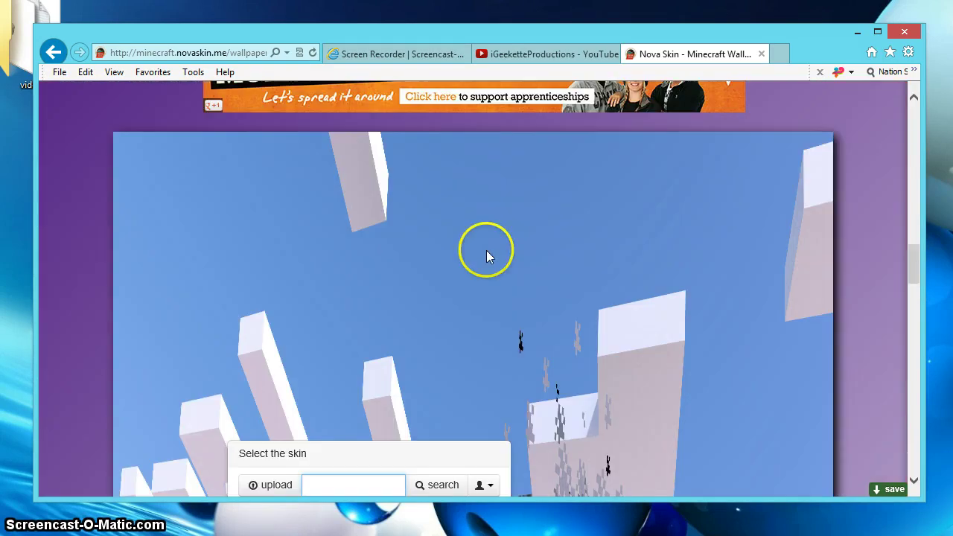
Step: Scroll back up to the Select the skin panel of the TNT wallpaper
scroll(570, 298, "down", 3)
scroll(571, 335, "down", 3)
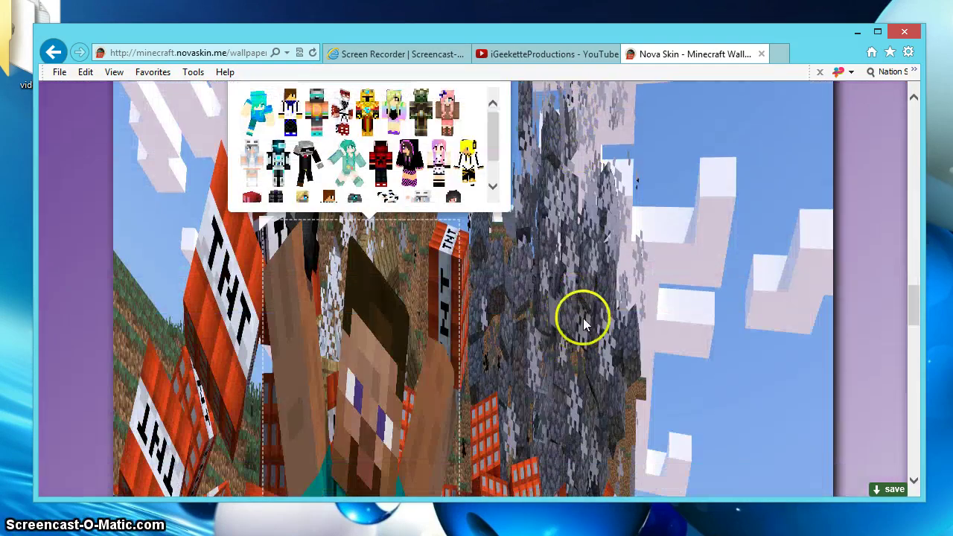
scroll(583, 324, "down", 3)
scroll(529, 330, "up", 2)
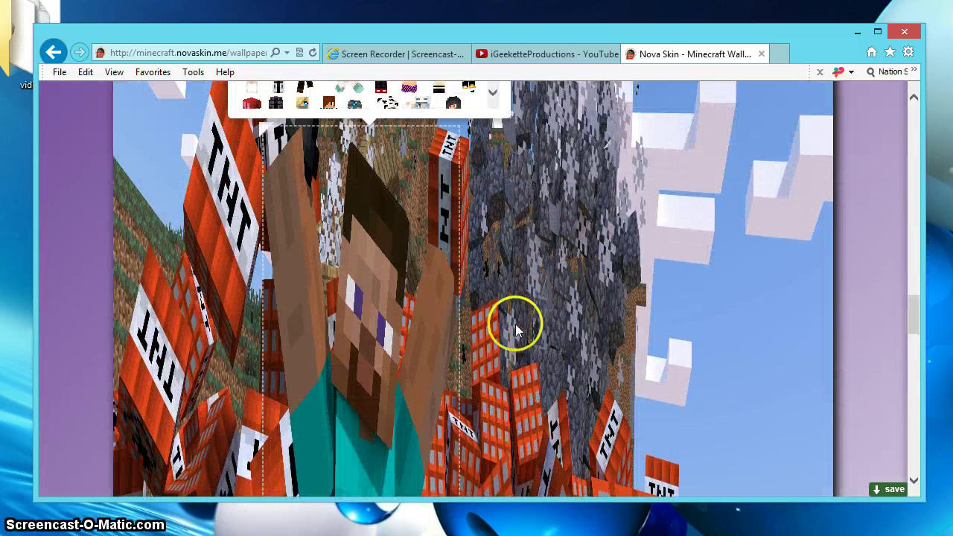
scroll(518, 332, "up", 1)
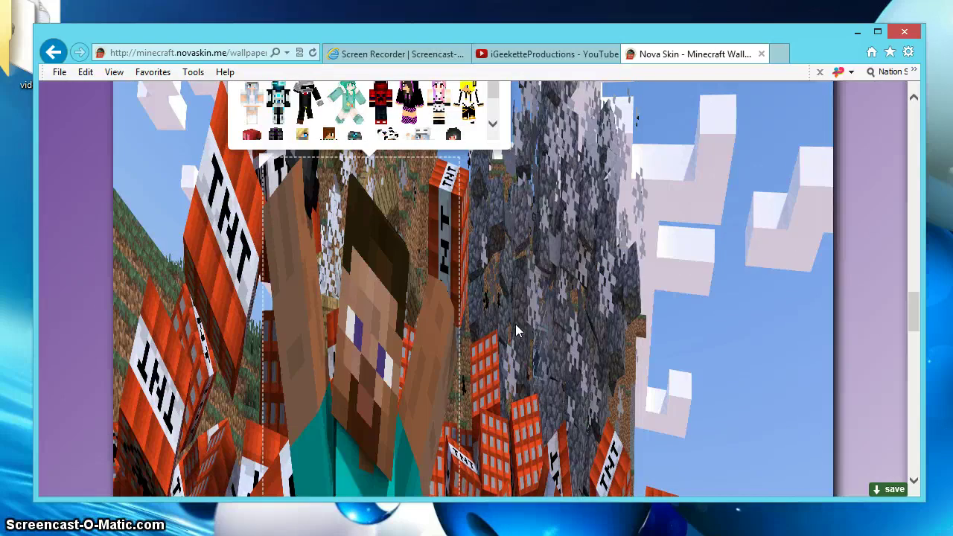
scroll(508, 332, "up", 1)
scroll(513, 339, "up", 3)
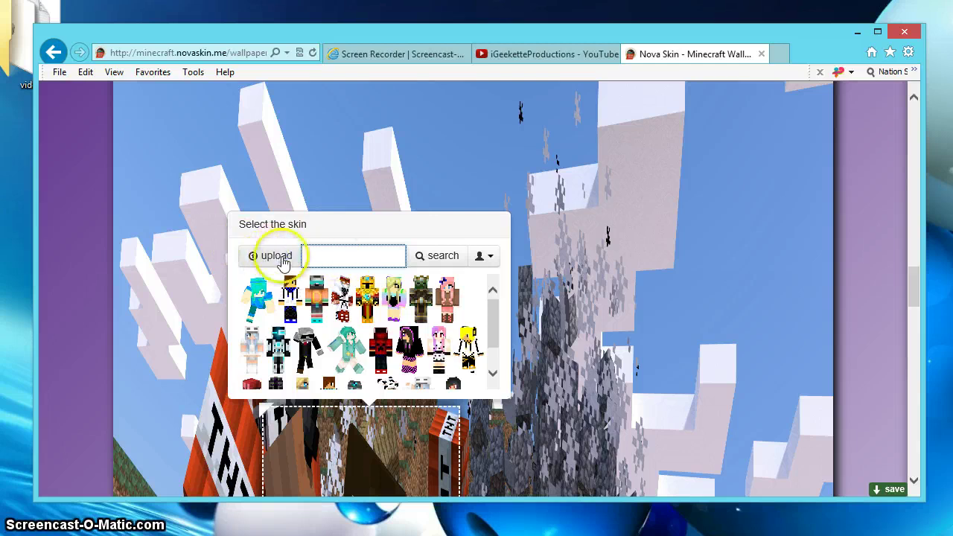
Step: Open the skin upload chooser and browse Desktop, Recent Places, Pictures, Documents and Local Disk (C:)
left_click(277, 260)
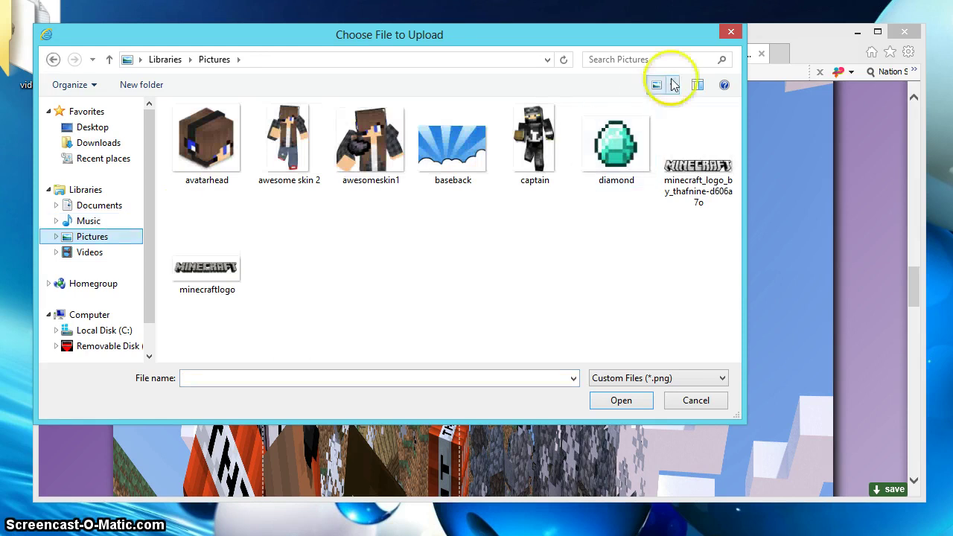
left_click(642, 60)
left_click(94, 130)
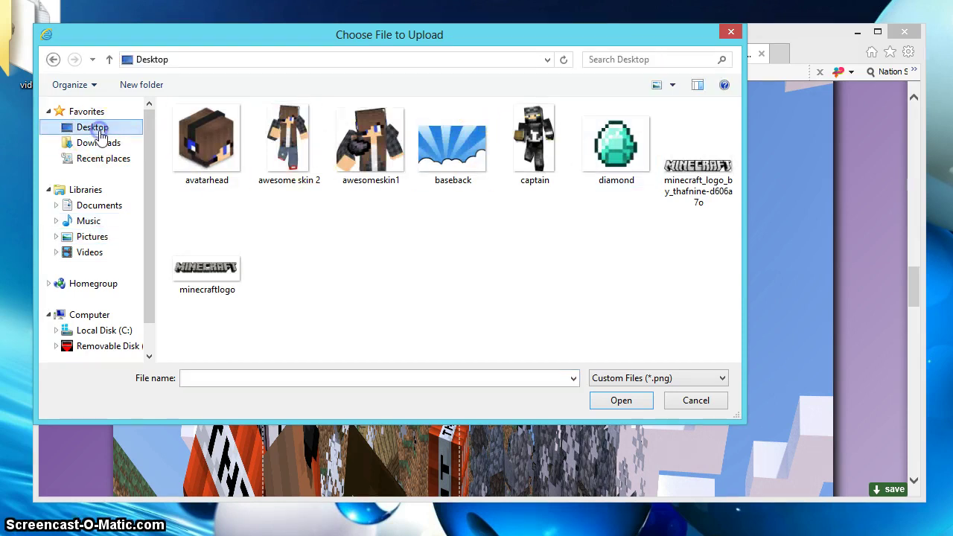
left_click(100, 161)
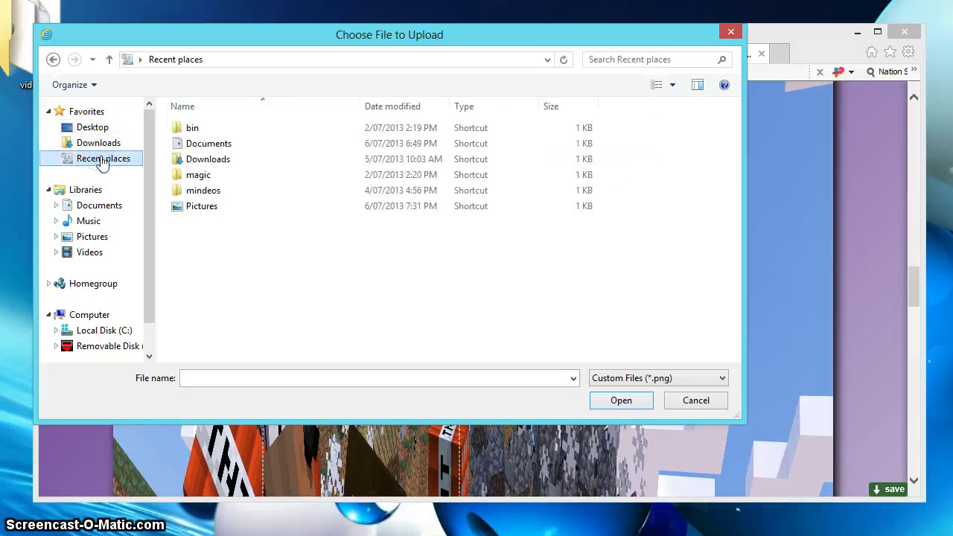
double_click(247, 207)
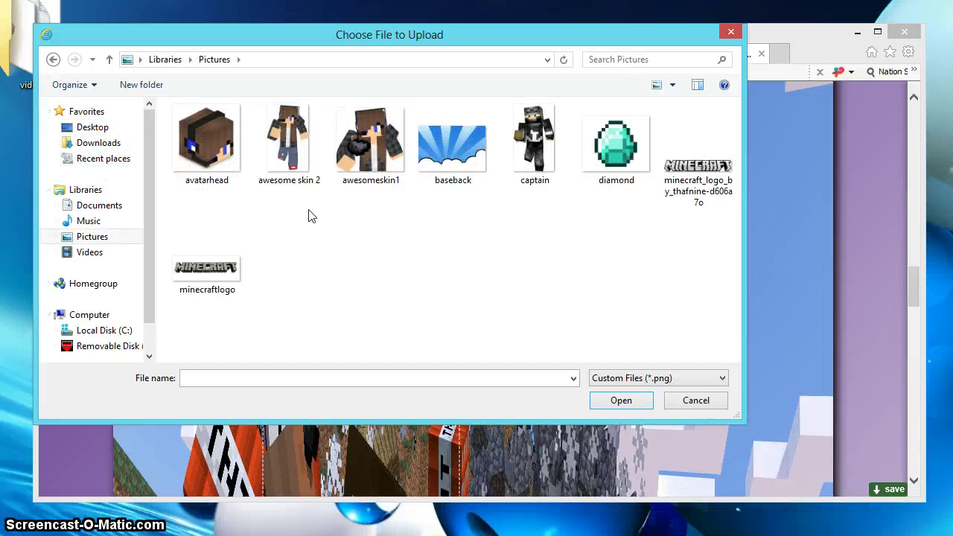
left_click(96, 205)
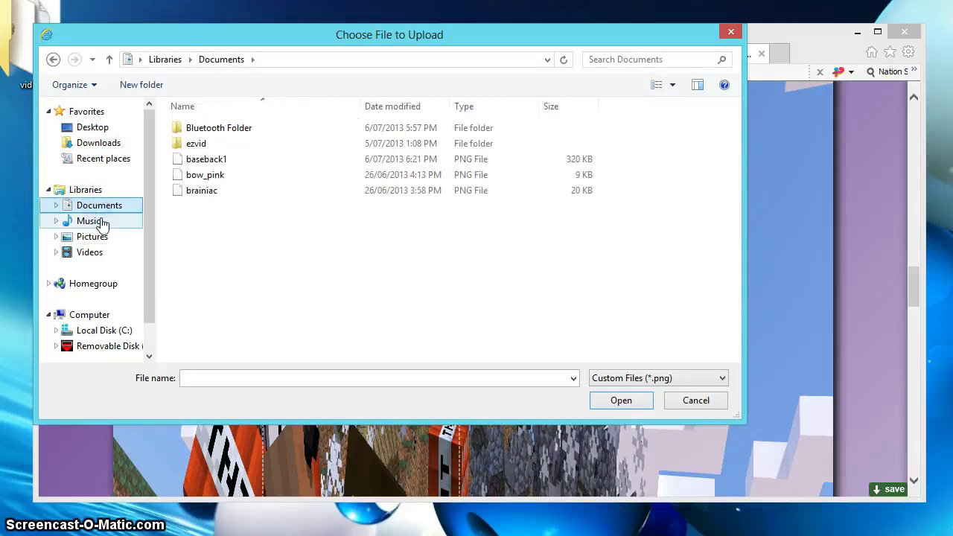
left_click(100, 222)
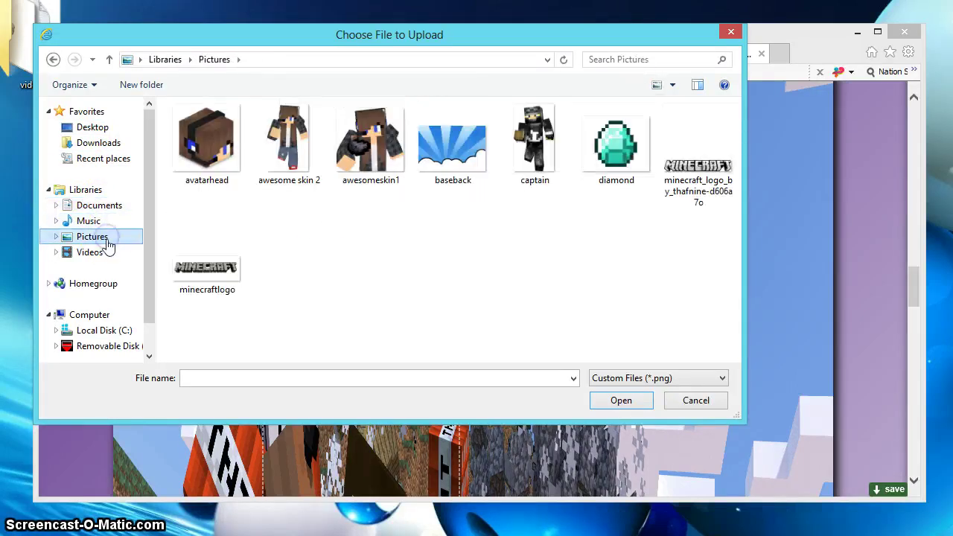
left_click(86, 315)
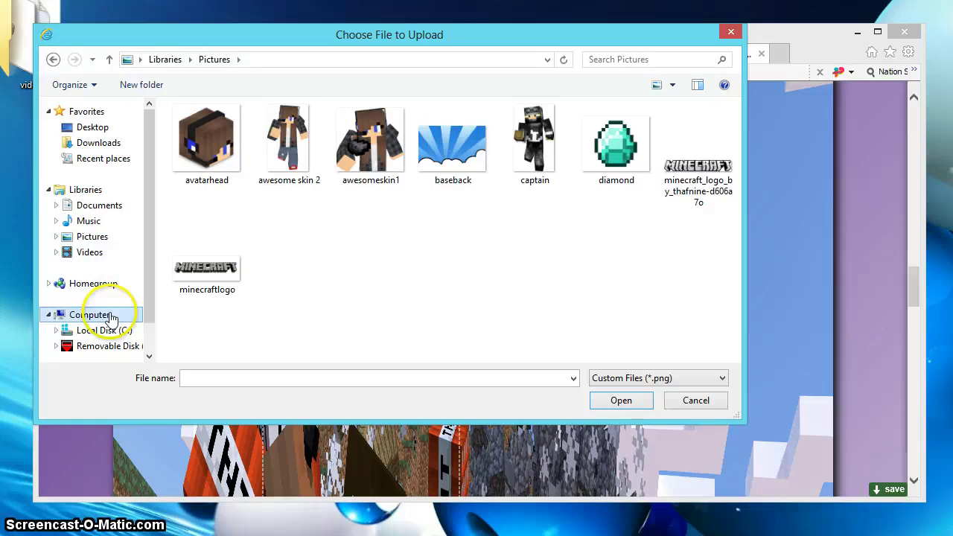
double_click(251, 151)
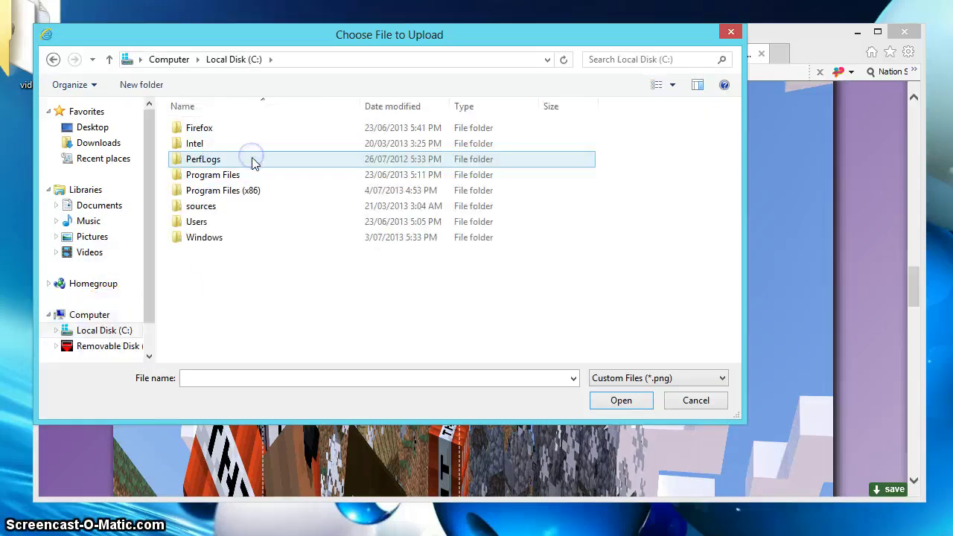
Step: Look through the Documents and Pictures libraries, trying the captain and avatarhead images
left_click(105, 189)
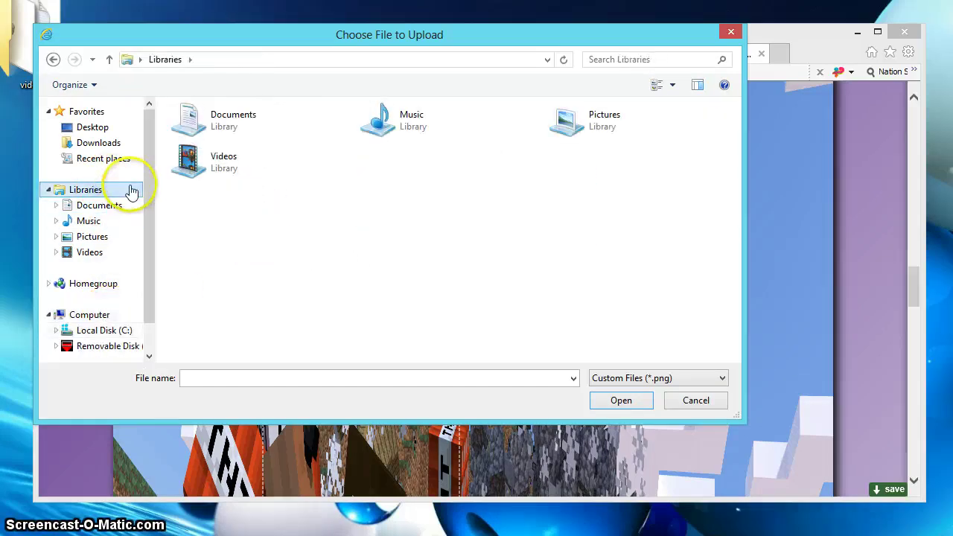
double_click(216, 128)
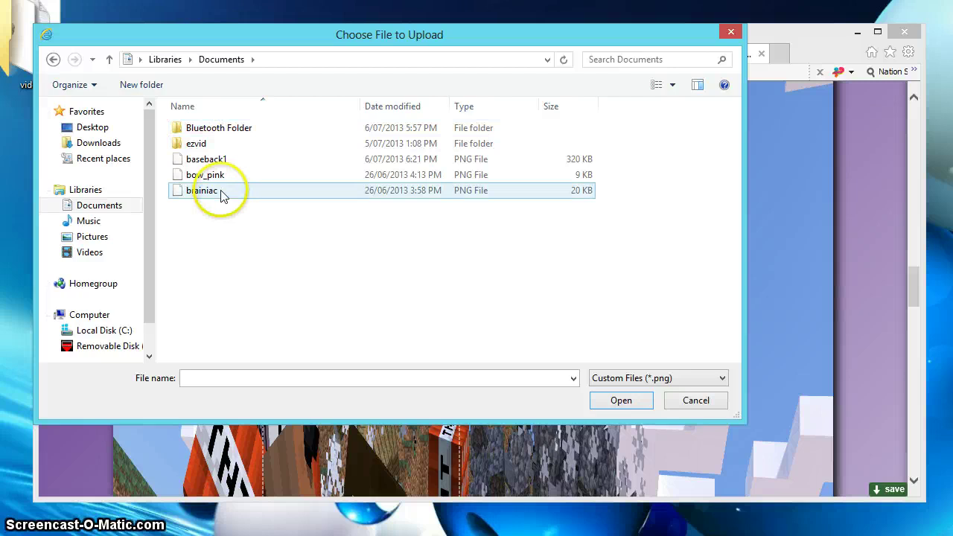
double_click(119, 208)
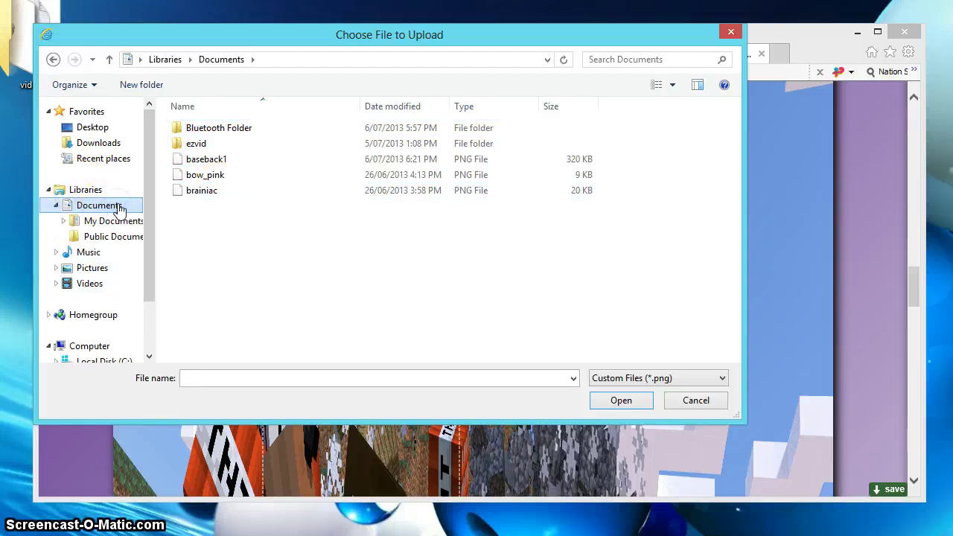
double_click(119, 209)
left_click(91, 191)
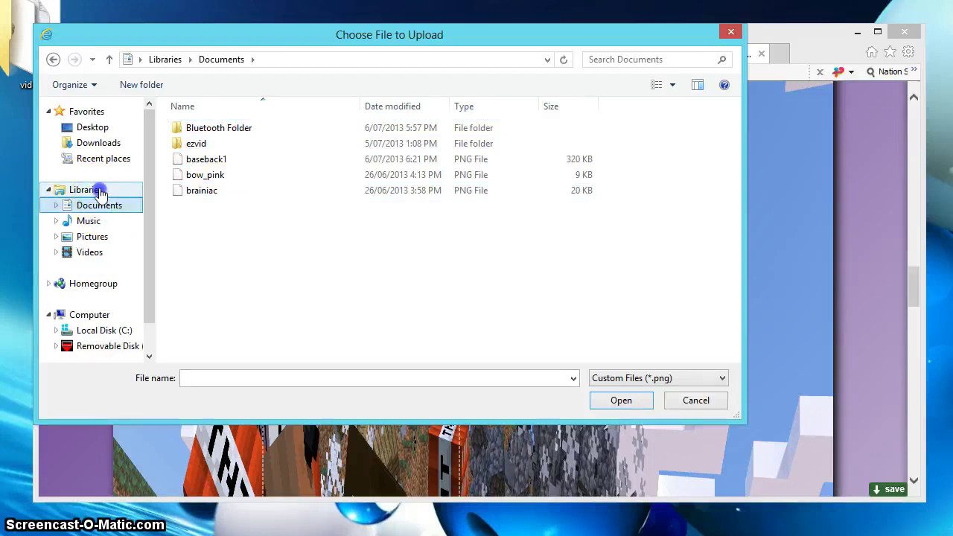
double_click(584, 131)
left_click(569, 149)
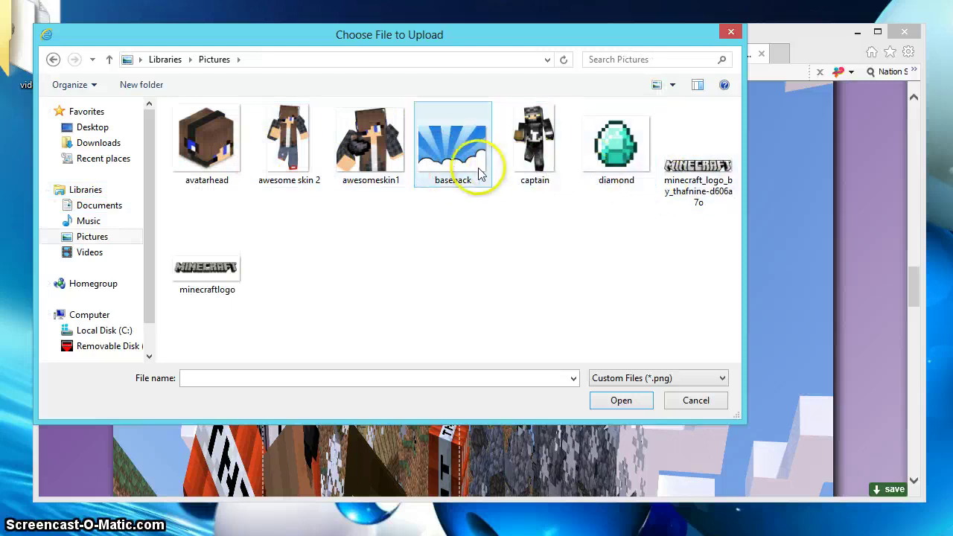
left_click(178, 168)
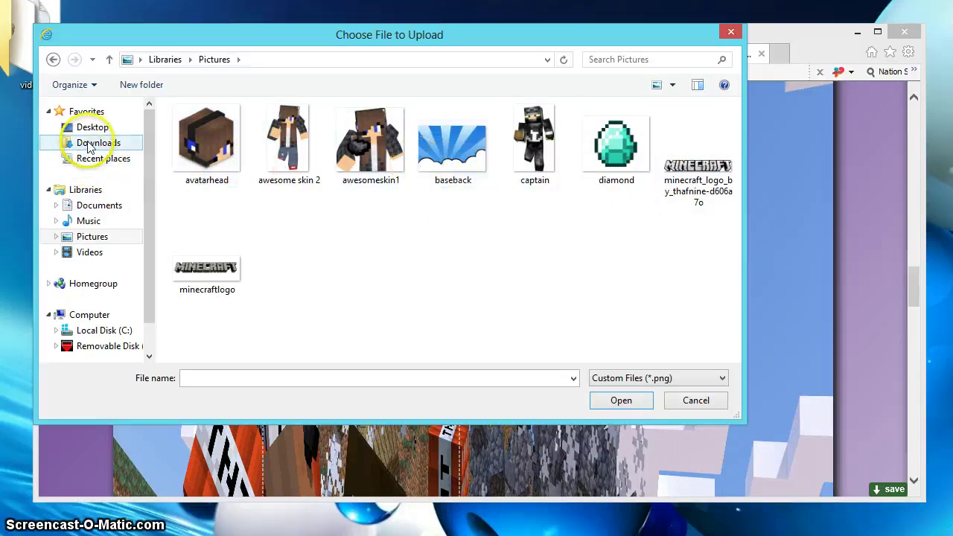
Step: Select the 'sketch' file in Downloads and upload it as the skin
left_click(82, 141)
left_click(230, 178)
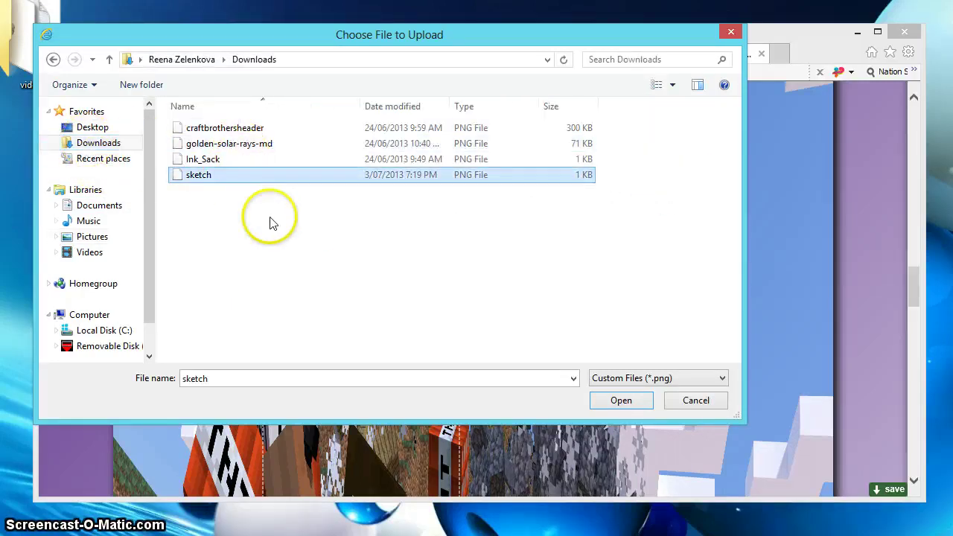
left_click(248, 174)
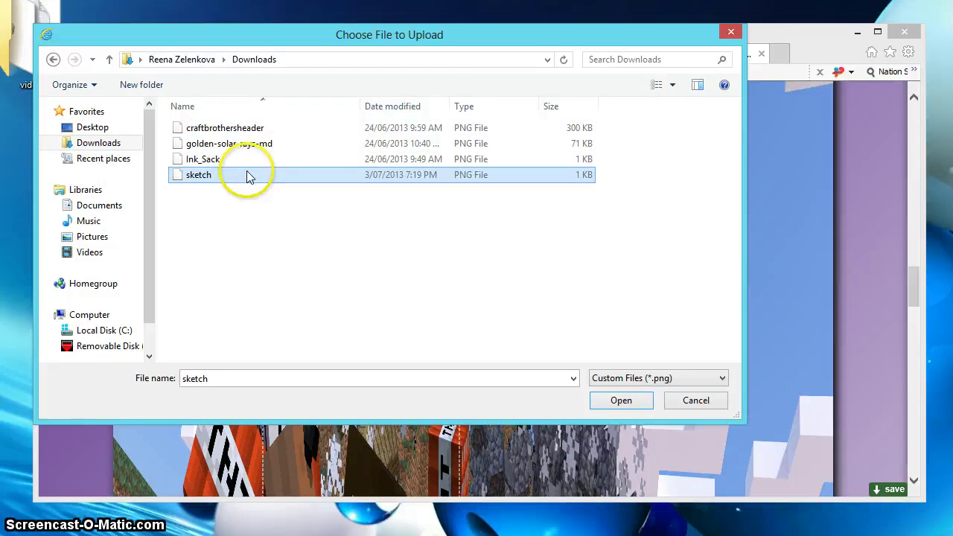
left_click(291, 175)
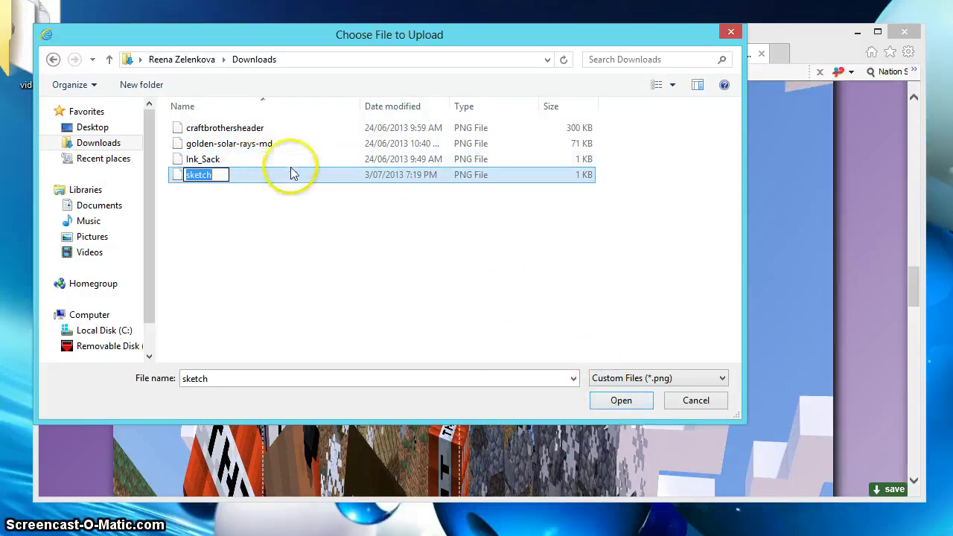
left_click(638, 400)
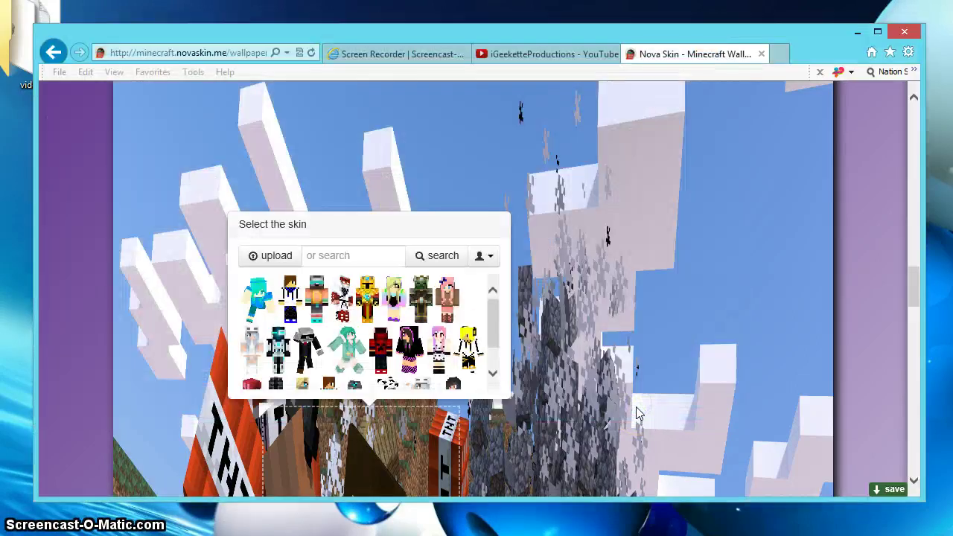
Step: Close the skin selection panel and scroll to the wallpaper size section
left_click(638, 414)
scroll(662, 366, "down", 3)
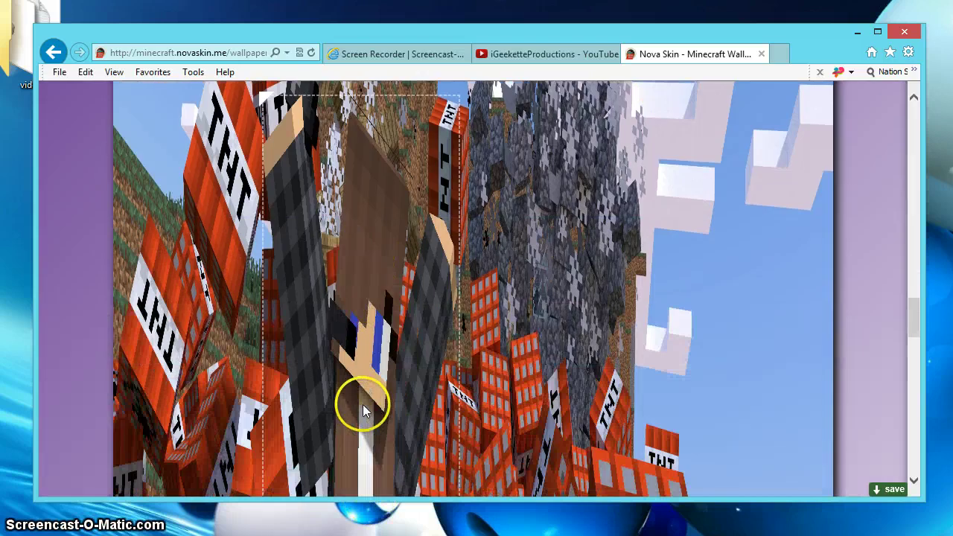
scroll(362, 404, "down", 3)
scroll(474, 366, "up", 1)
scroll(373, 313, "up", 5)
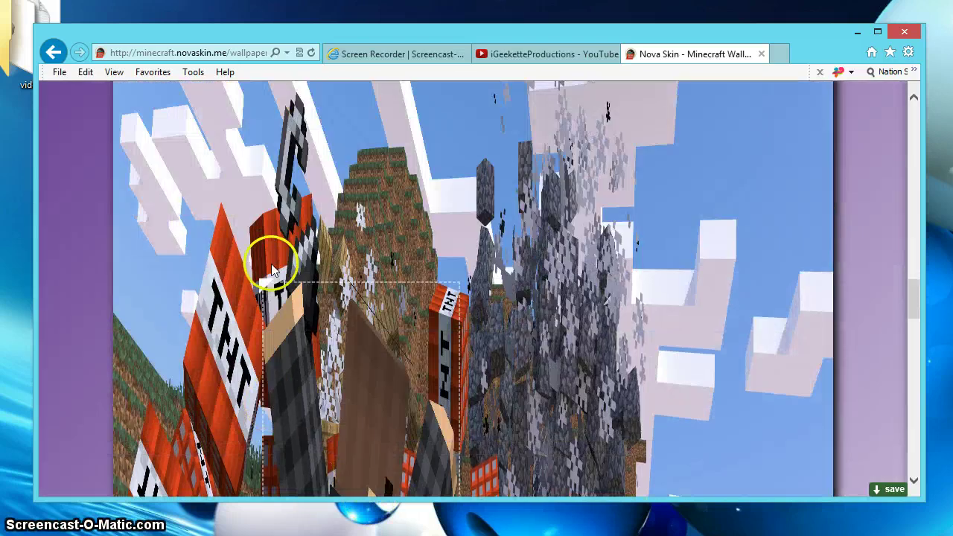
scroll(332, 302, "up", 3)
scroll(344, 306, "down", 4)
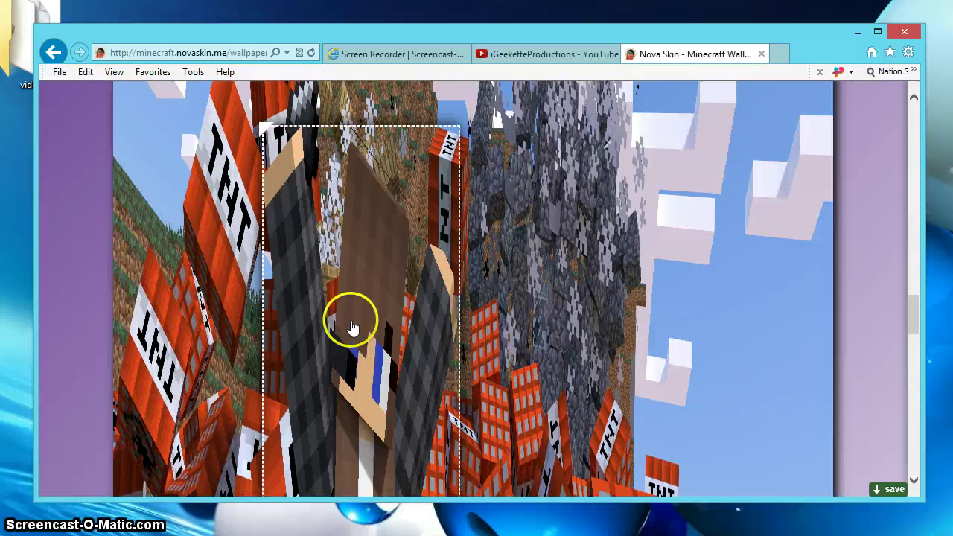
scroll(365, 342, "down", 3)
scroll(382, 365, "down", 5)
scroll(391, 362, "down", 4)
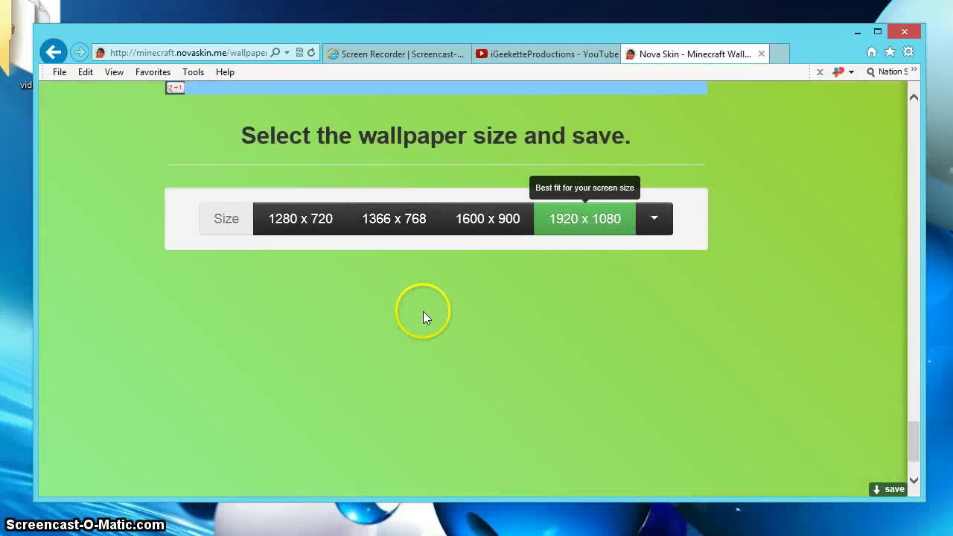
scroll(423, 311, "up", 2)
scroll(423, 309, "up", 1)
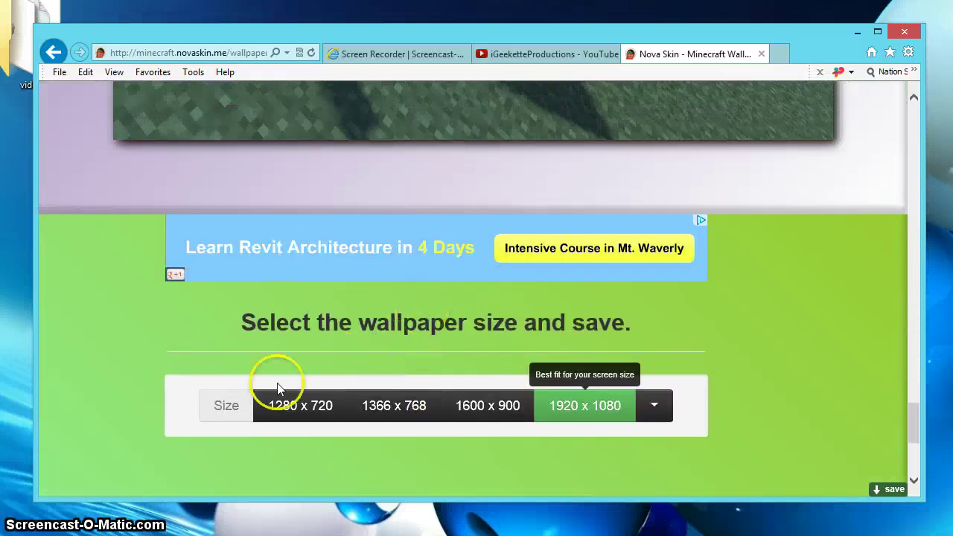
Step: Choose 2560 x 1440 from the expanded wallpaper size list
left_click(655, 407)
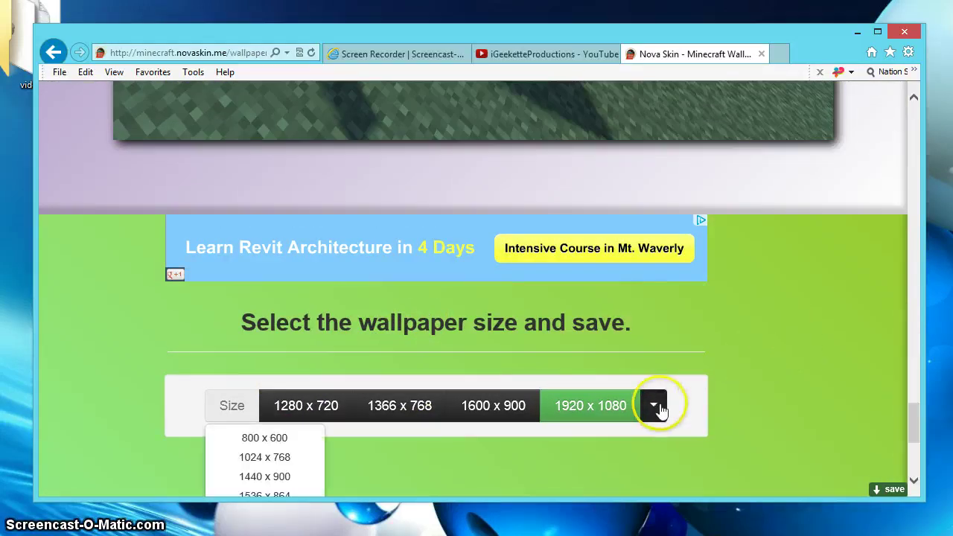
scroll(394, 419, "down", 4)
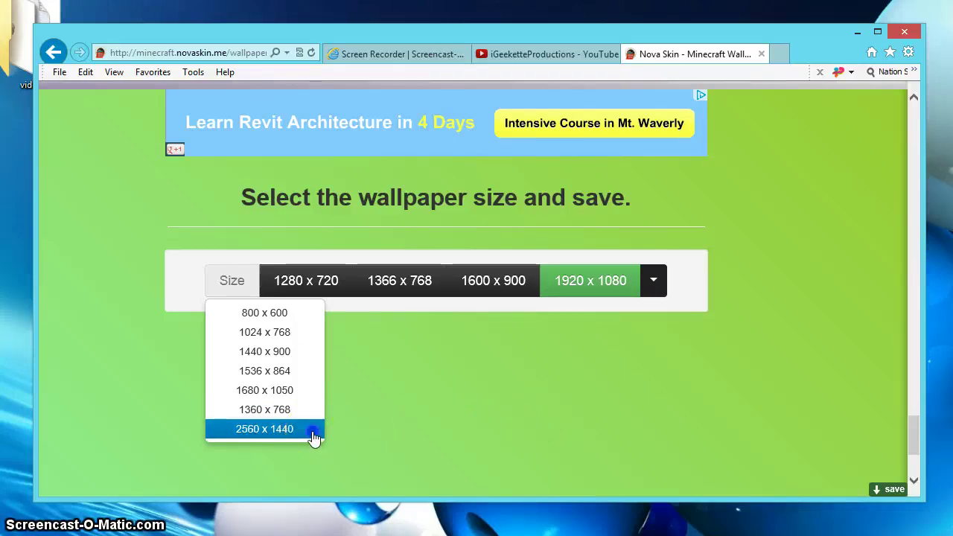
left_click(313, 435)
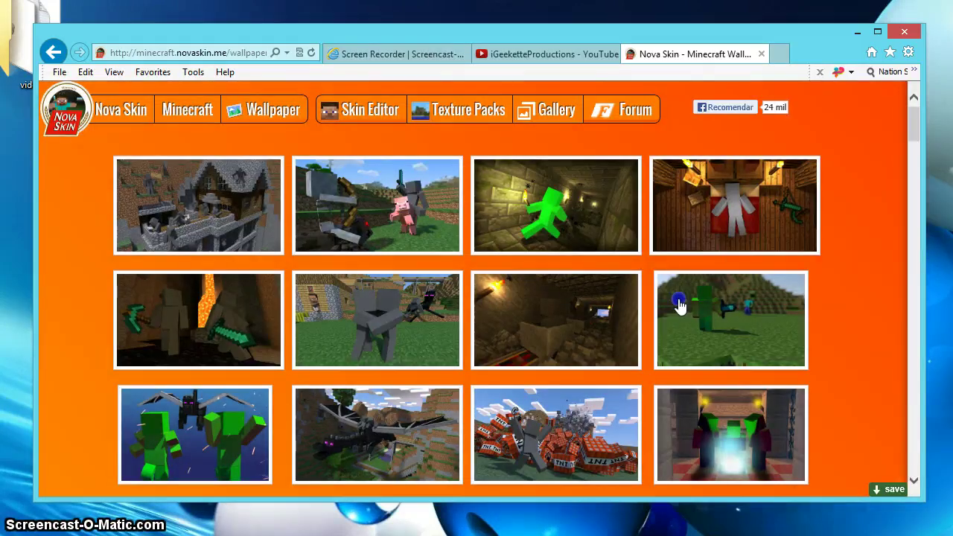
Step: Scroll to the rendered 2560 x 1440 wallpaper and choose 'Save picture as...' for it
scroll(607, 246, "down", 3)
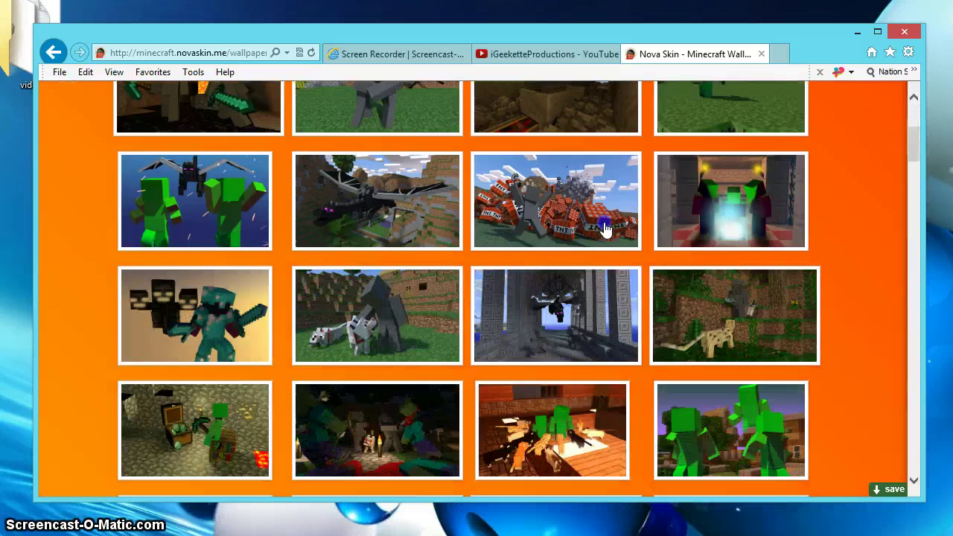
scroll(607, 250, "down", 5)
scroll(607, 249, "down", 5)
scroll(609, 257, "down", 2)
scroll(608, 257, "down", 4)
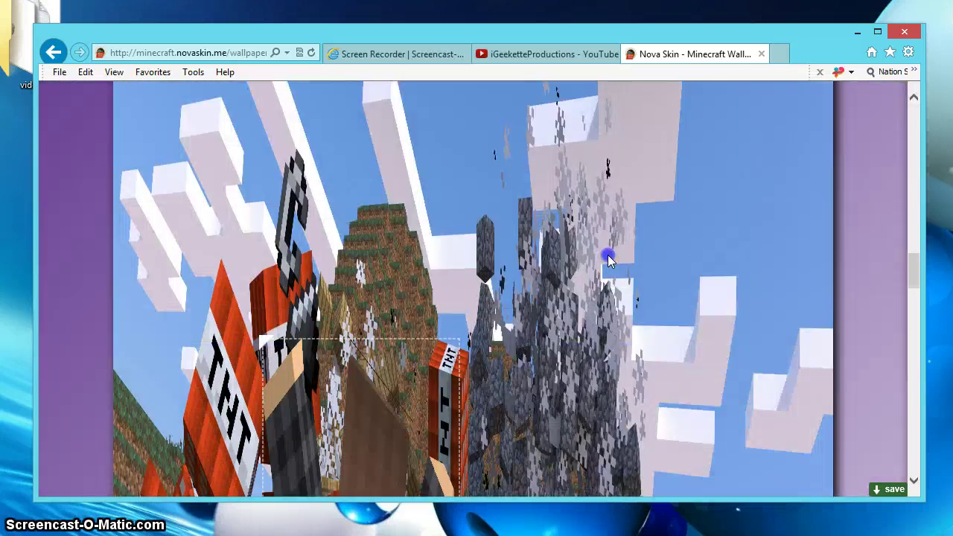
scroll(607, 259, "down", 1)
scroll(608, 261, "down", 1)
scroll(607, 262, "down", 4)
scroll(606, 262, "down", 5)
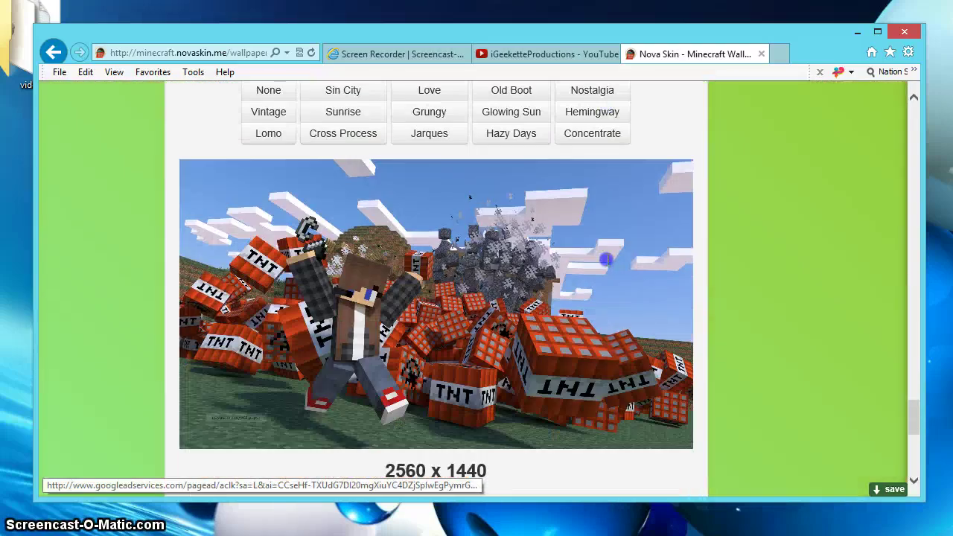
scroll(412, 277, "down", 2)
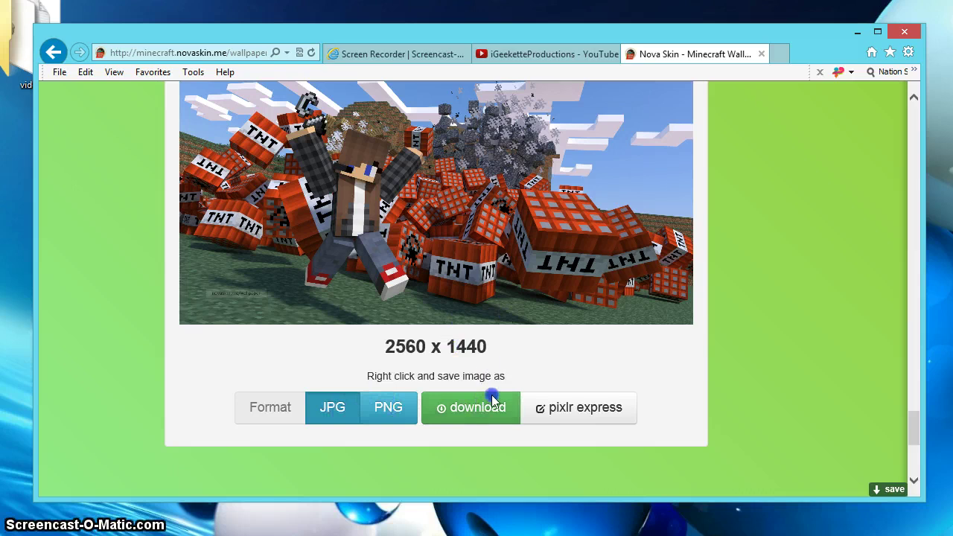
scroll(493, 387, "up", 1)
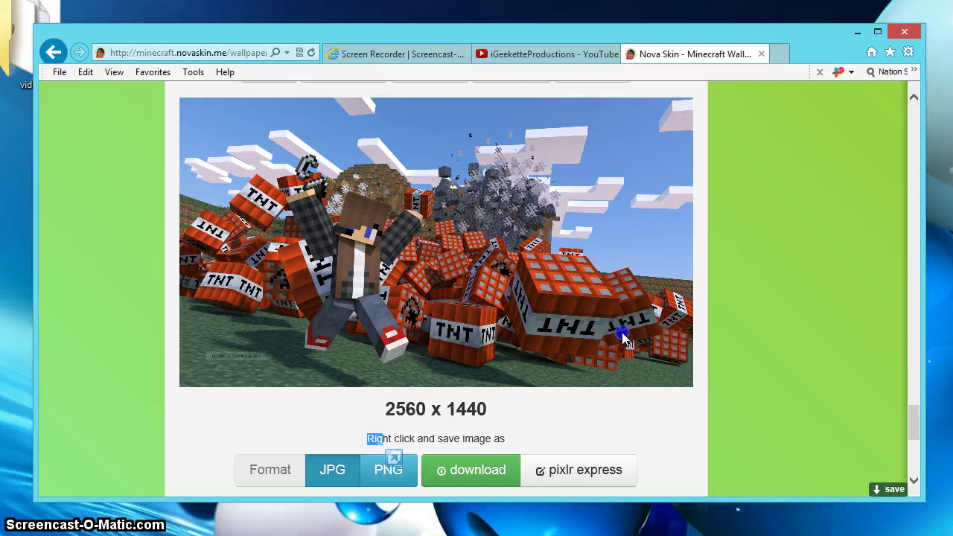
right_click(241, 268)
left_click(319, 393)
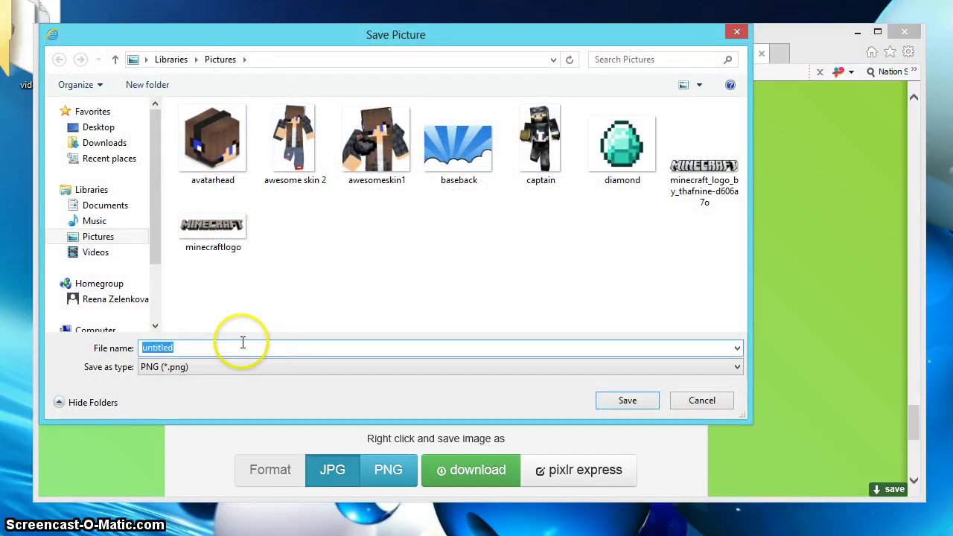
Step: Save the wallpaper as PNG file 'youtubetutorial' in the Pictures library
left_click(210, 344)
double_click(170, 347)
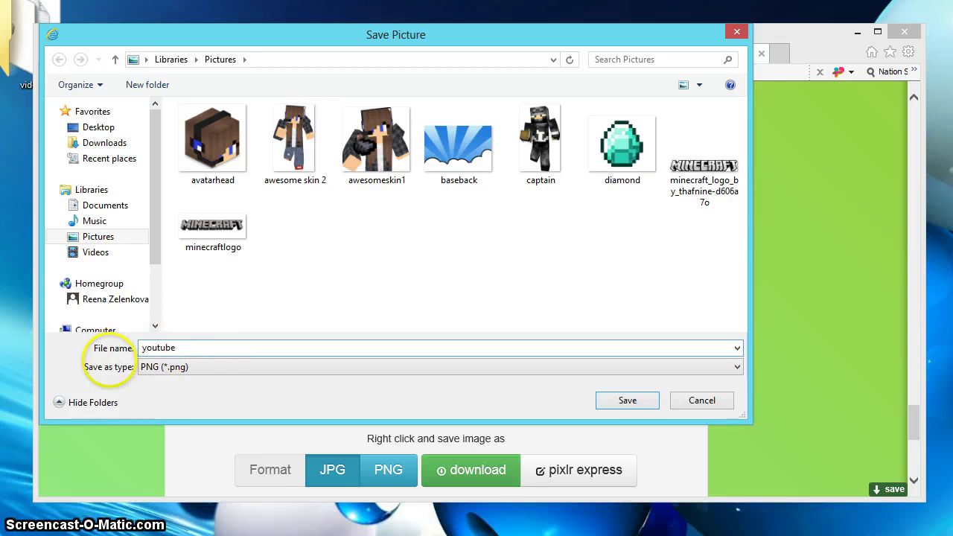
type("tutorial")
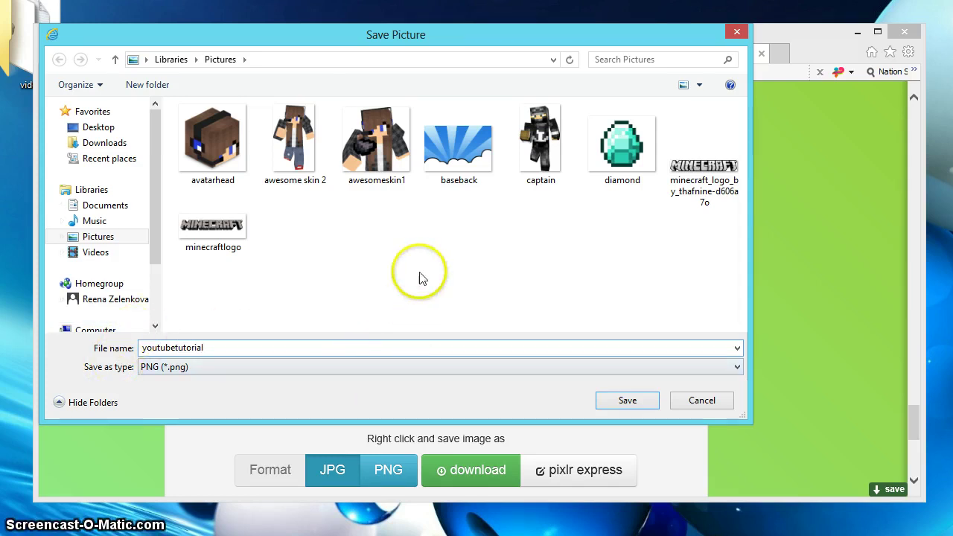
left_click(211, 367)
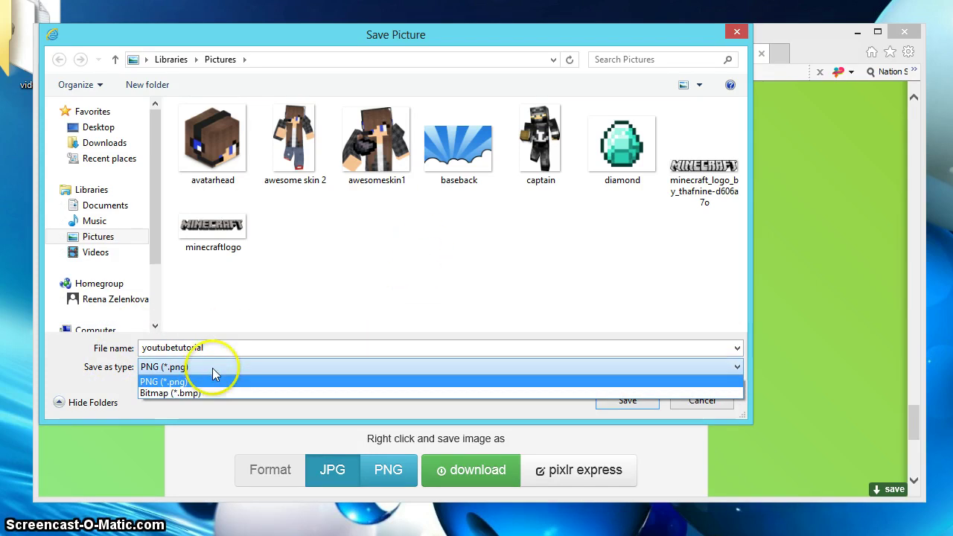
left_click(230, 381)
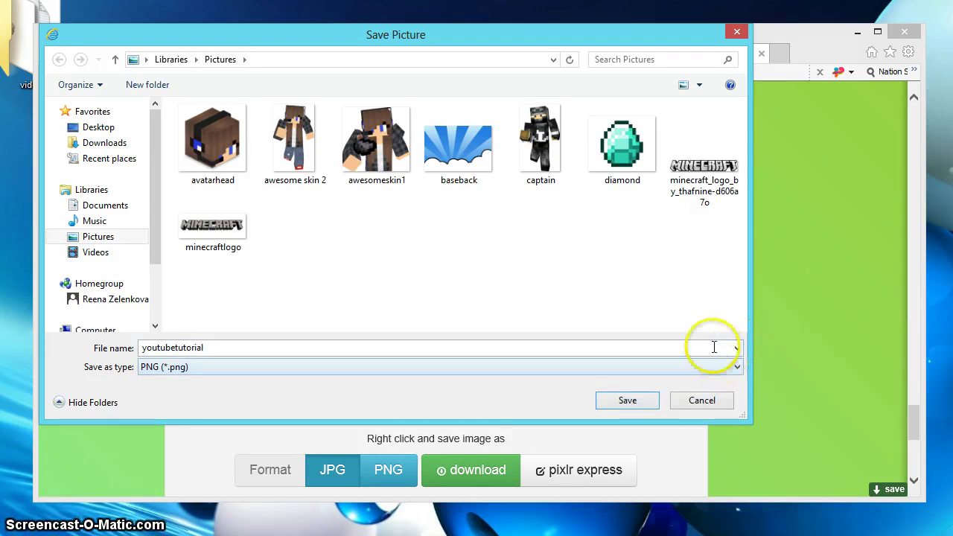
left_click(651, 401)
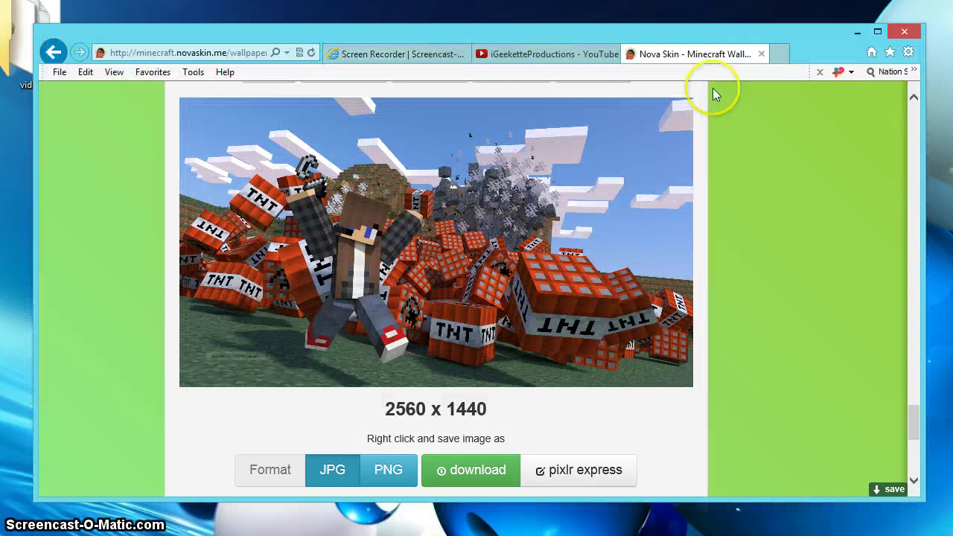
Step: In a new tab, go to Google and search for 'jpg compressor'
left_click(776, 55)
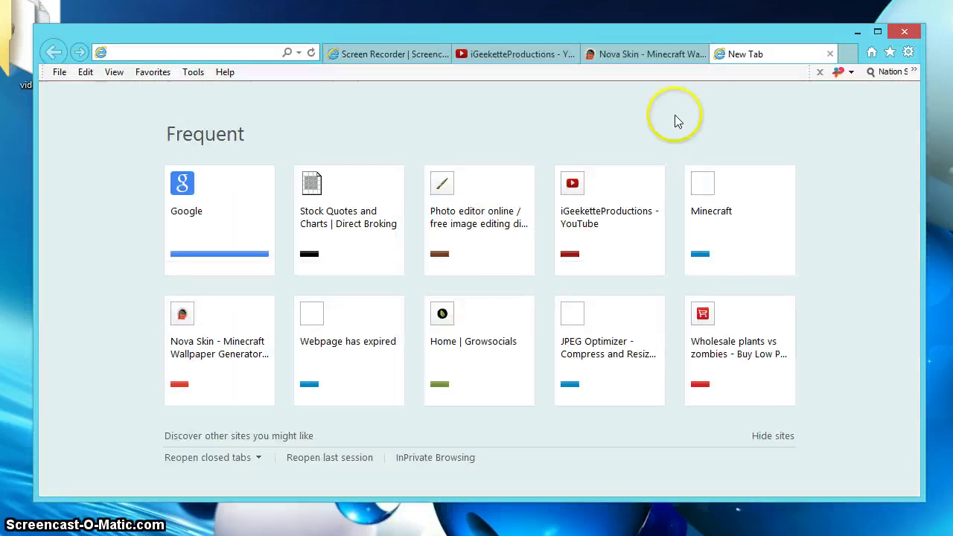
left_click(236, 226)
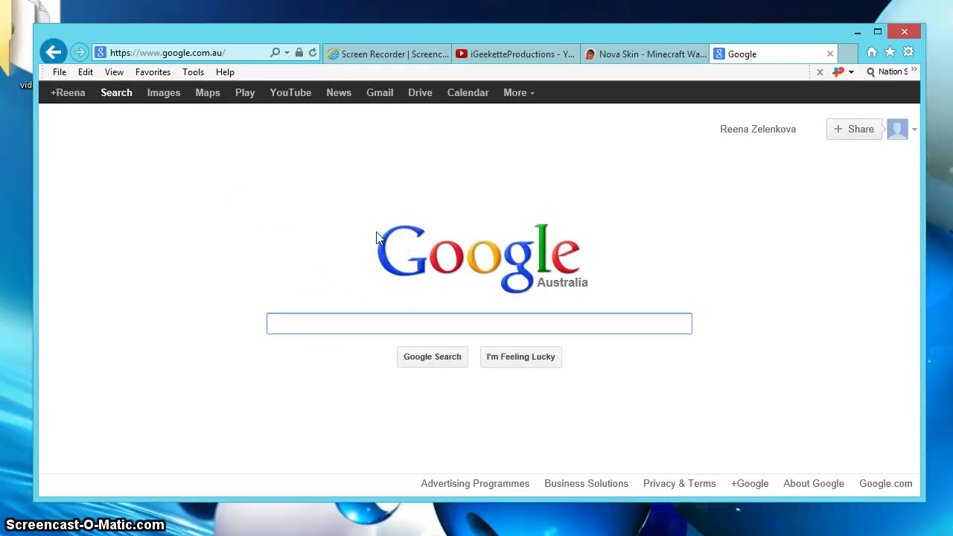
type("jpg")
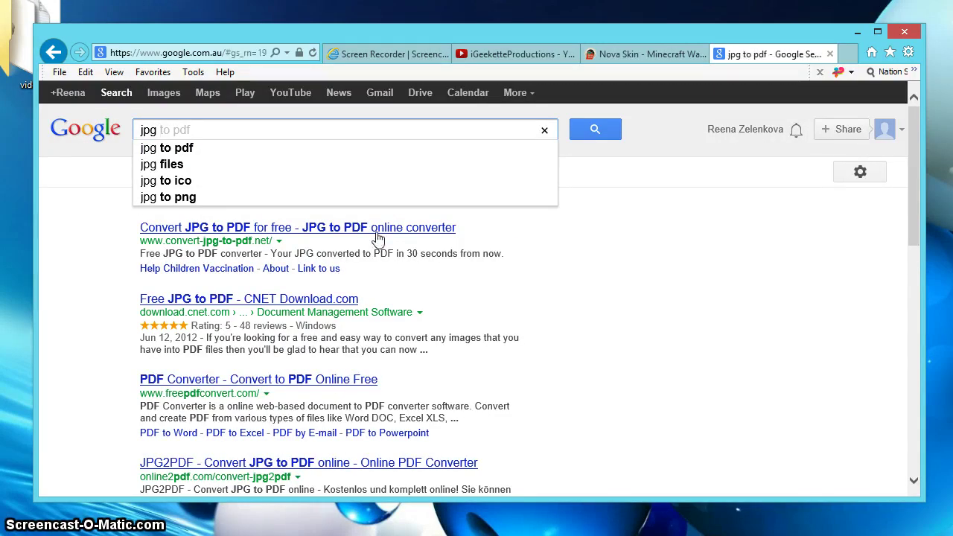
type(" compre")
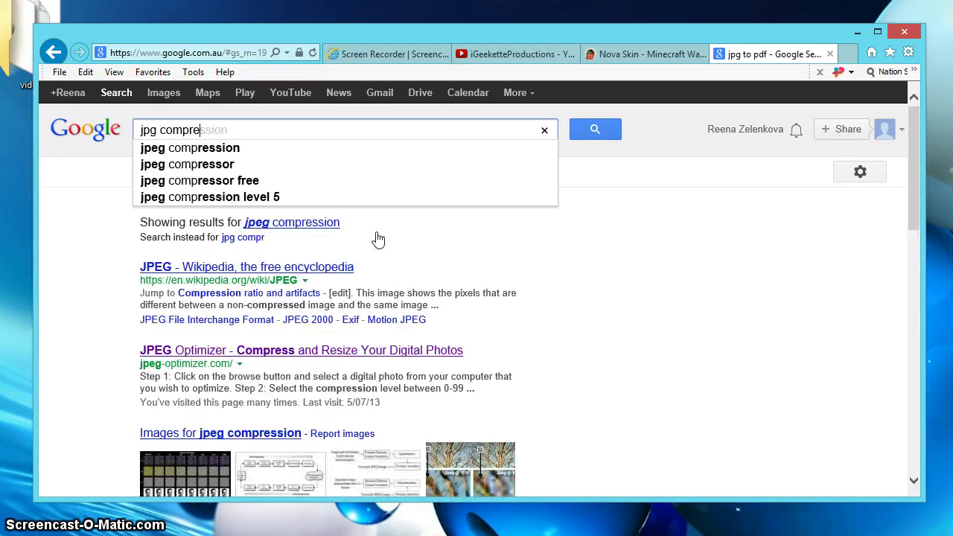
type("ssor")
key("Return")
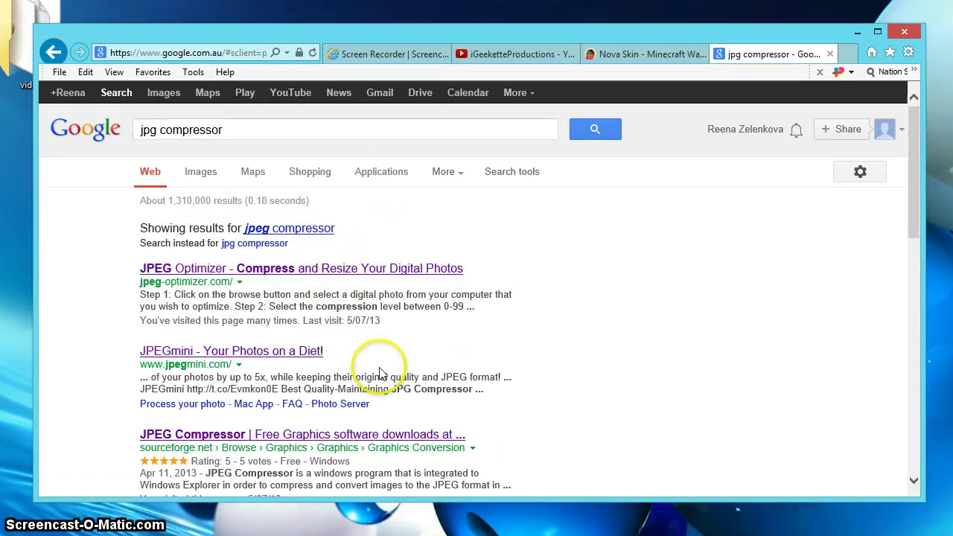
scroll(380, 372, "down", 2)
Step: Open compressjpg.com and upload the youtubetutorial image from Pictures
left_click(294, 406)
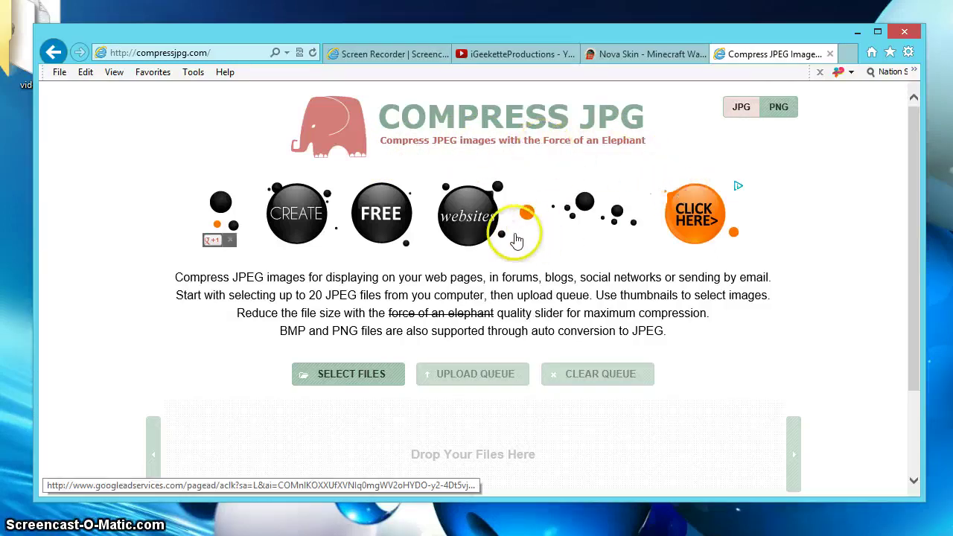
scroll(471, 276, "down", 3)
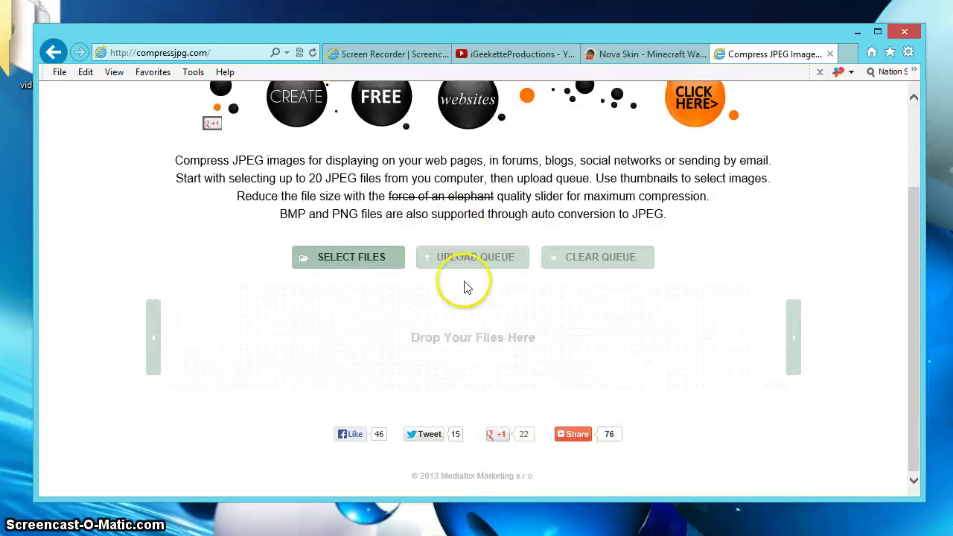
left_click(356, 257)
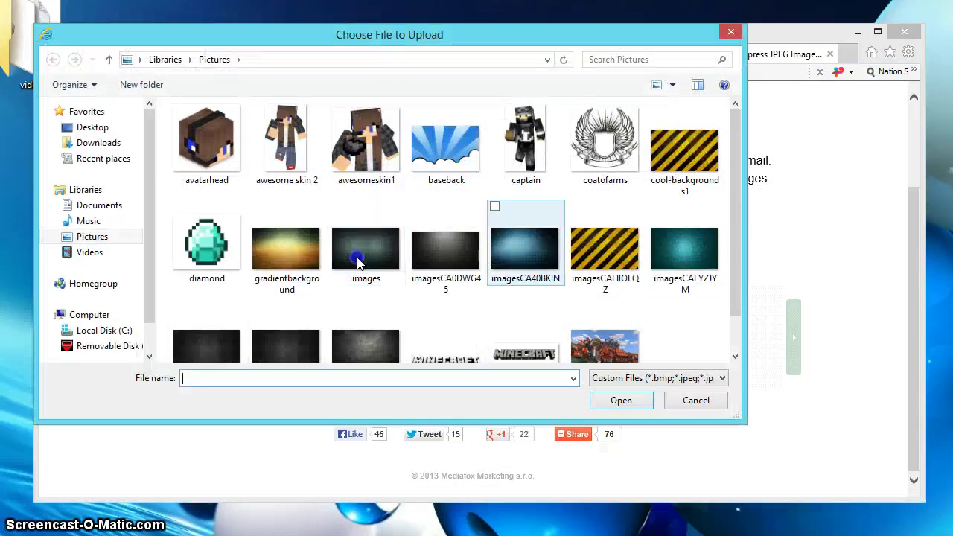
scroll(357, 258, "down", 1)
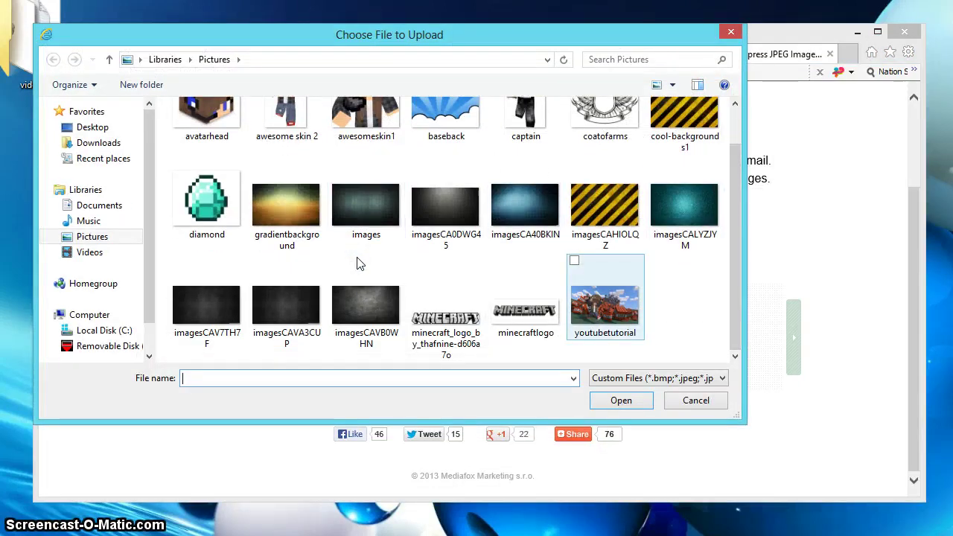
left_click(604, 305)
left_click(629, 402)
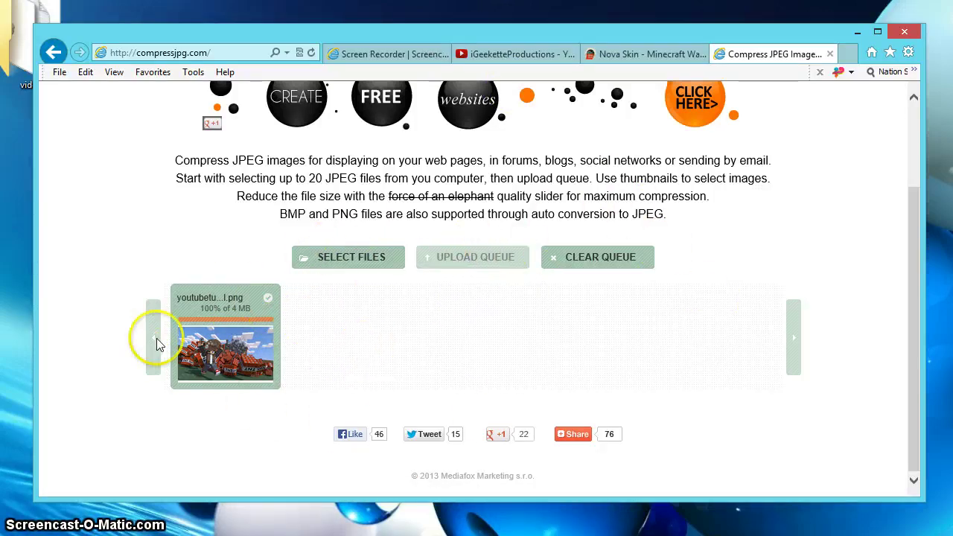
Step: Select the uploaded wallpaper and pan the quality 80 source and preview to the face and grass
left_click(213, 346)
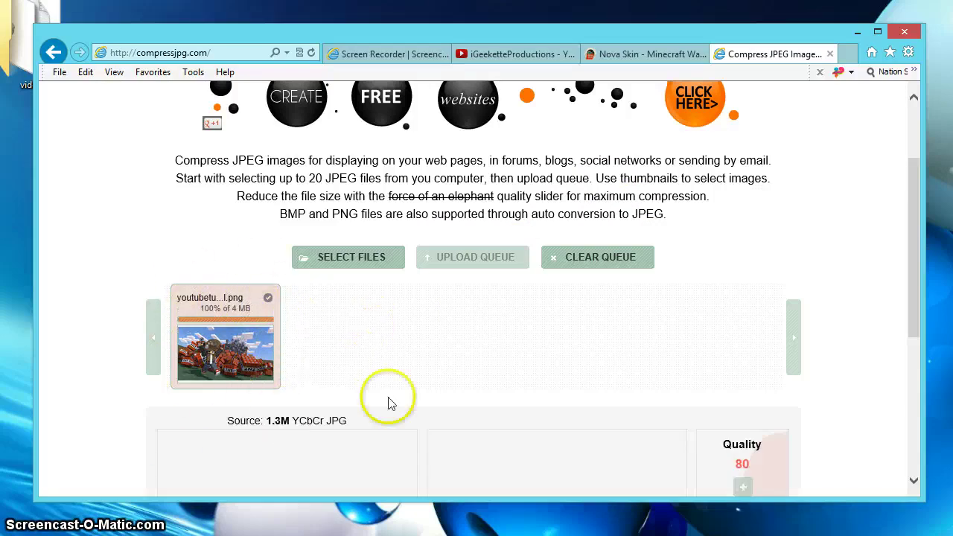
scroll(417, 372, "down", 1)
scroll(425, 351, "down", 2)
scroll(435, 351, "down", 1)
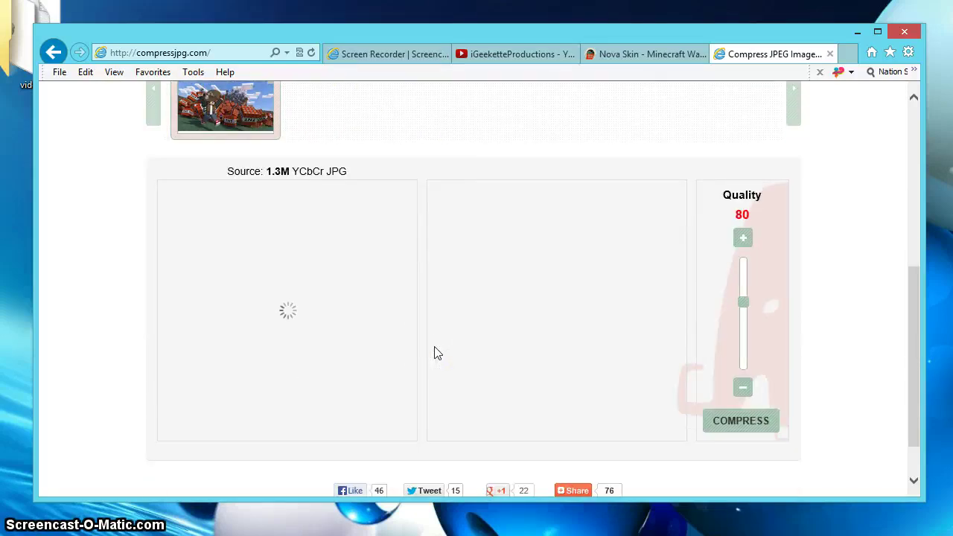
left_click(298, 397)
left_click(164, 238)
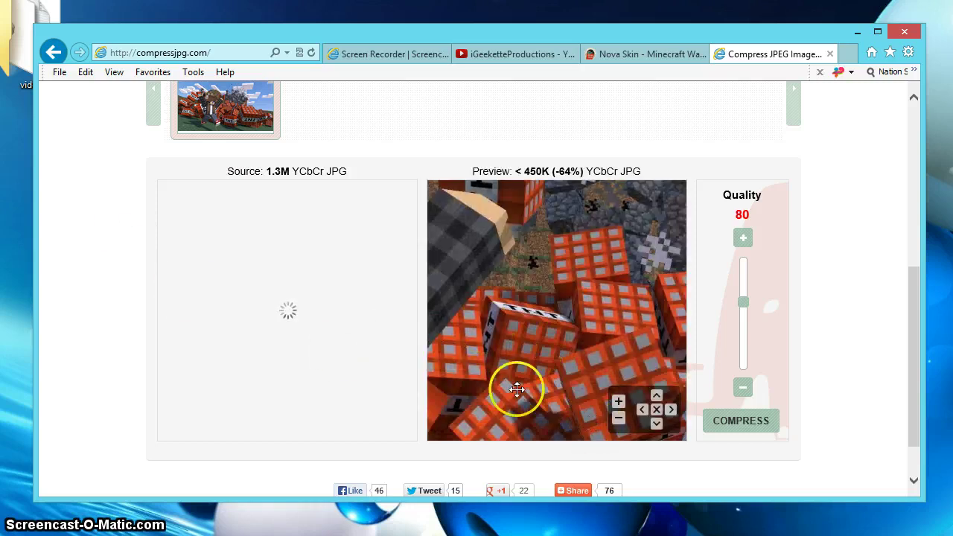
left_click(643, 407)
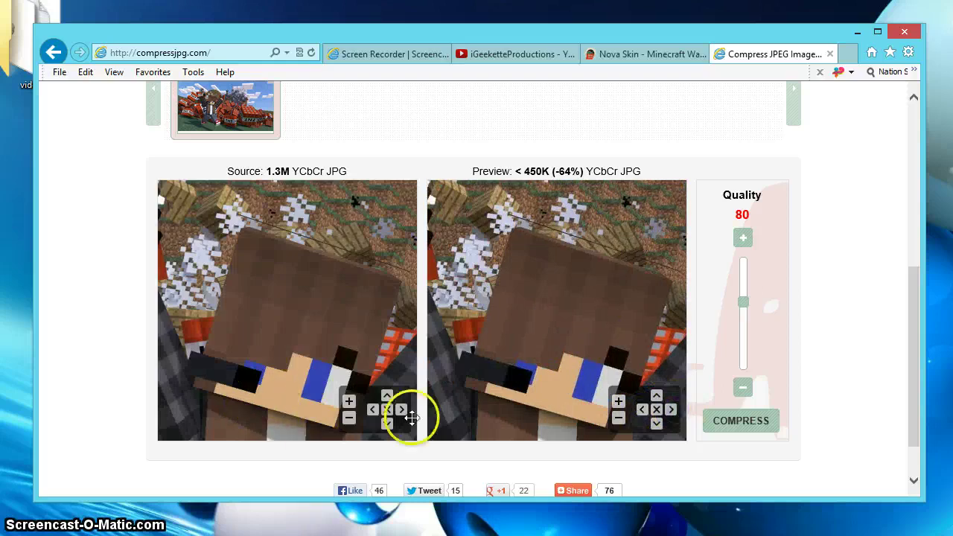
left_click(387, 396)
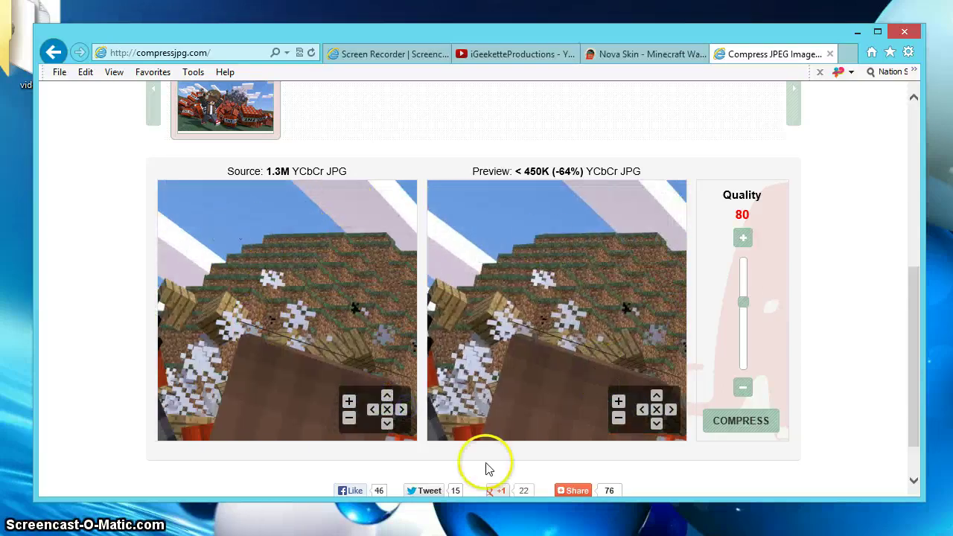
left_click(387, 423)
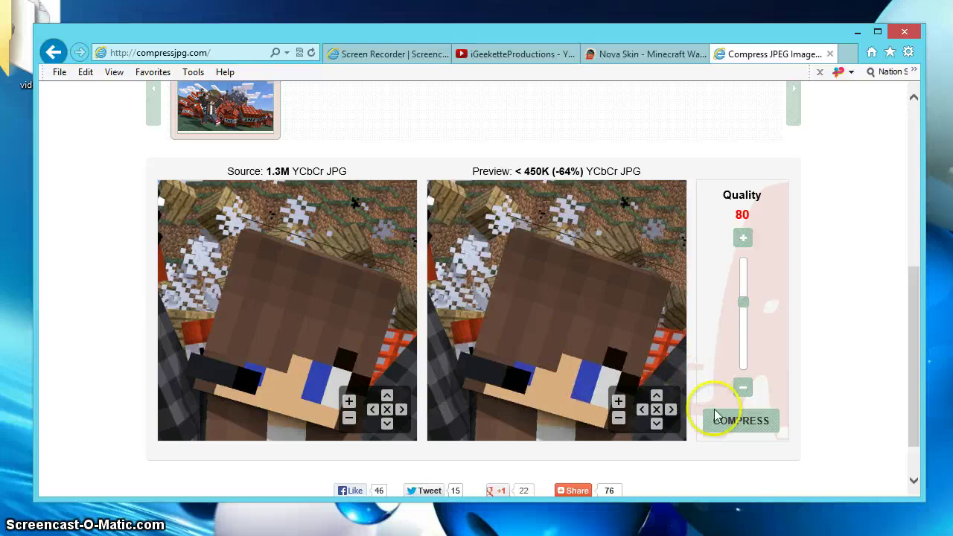
Step: Compress the wallpaper at quality 80 down to 430K (-66%)
left_click(761, 421)
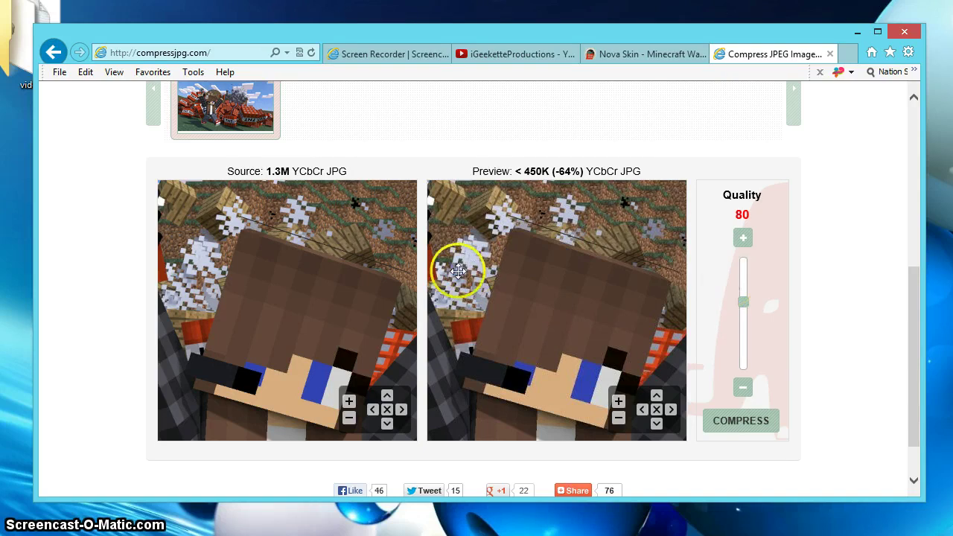
scroll(513, 291, "down", 1)
scroll(513, 291, "up", 1)
scroll(519, 297, "up", 2)
scroll(519, 297, "down", 2)
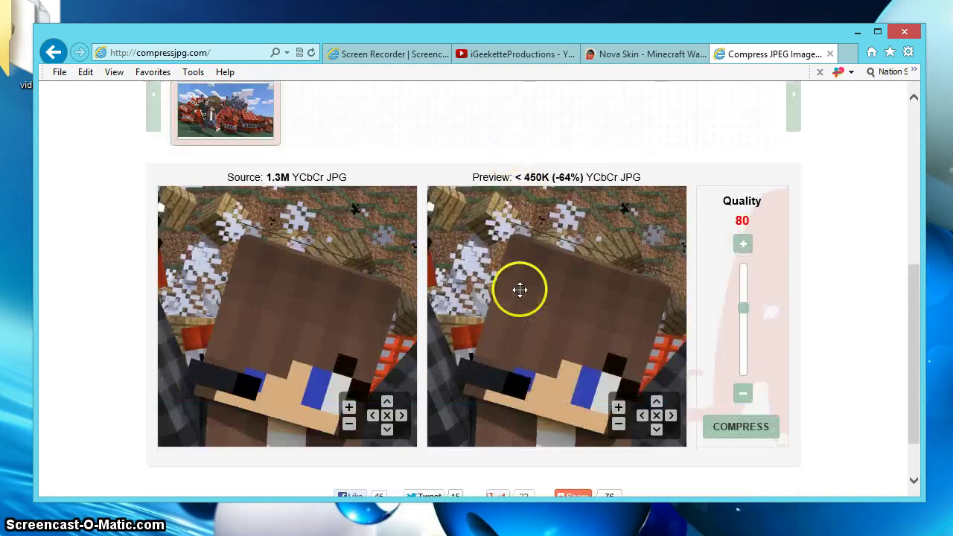
scroll(520, 290, "down", 1)
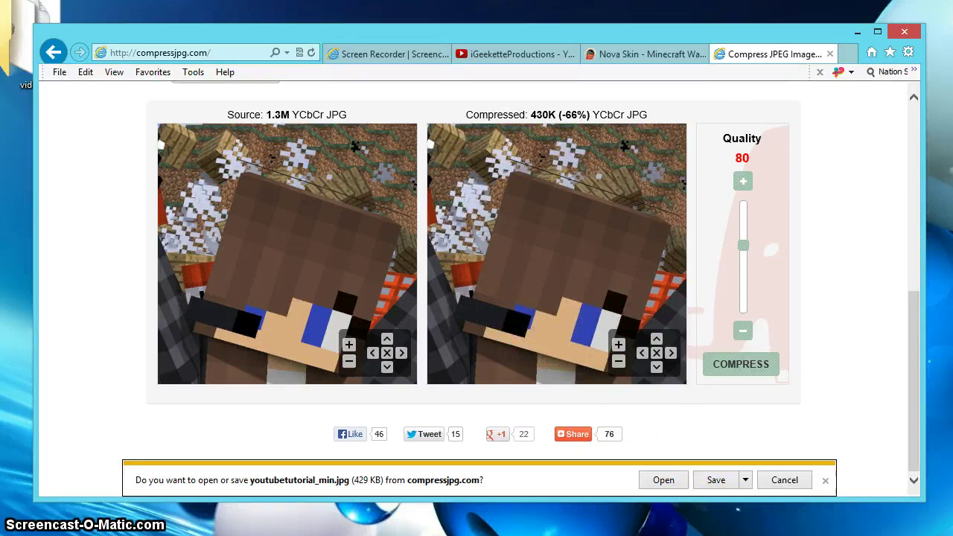
Step: Save the compressed image to Pictures as youtubetutorial_min.jpg
left_click(745, 480)
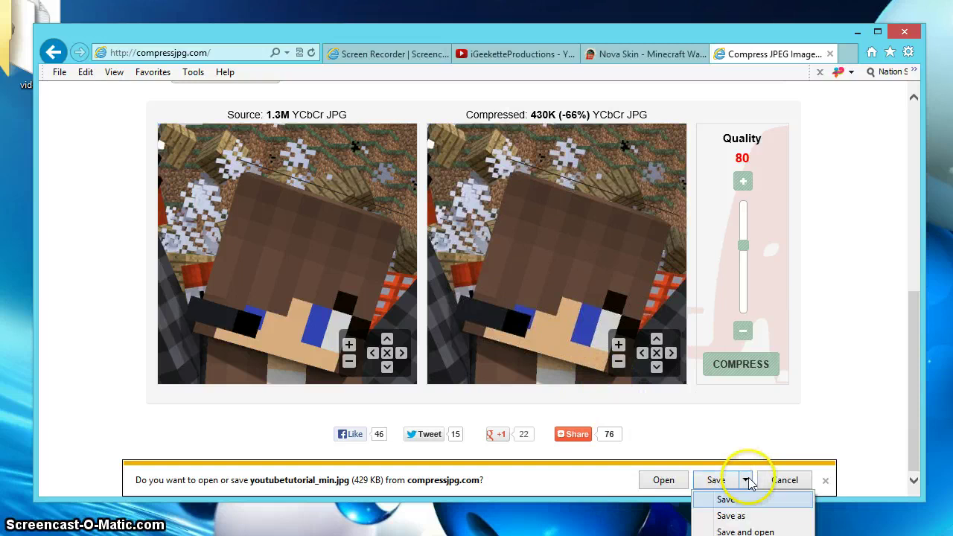
left_click(731, 516)
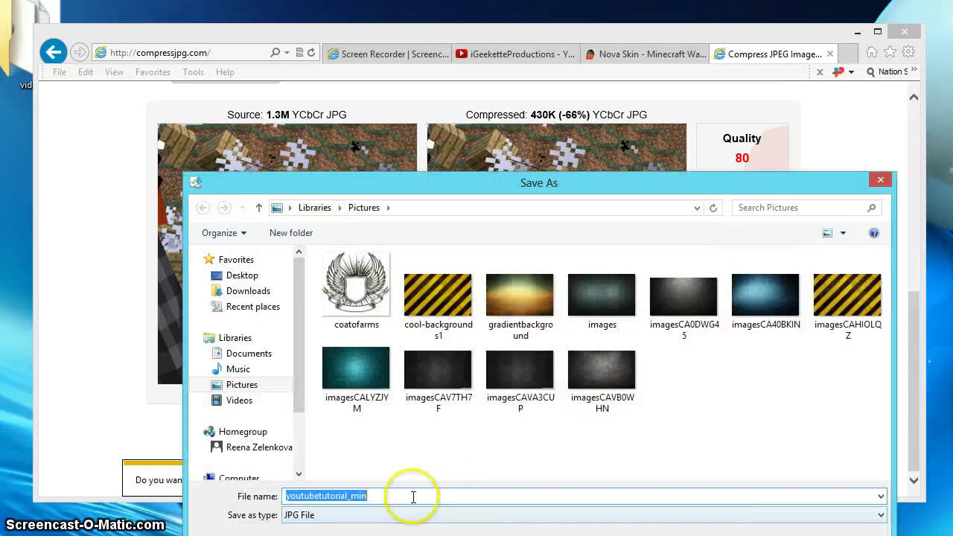
double_click(394, 496)
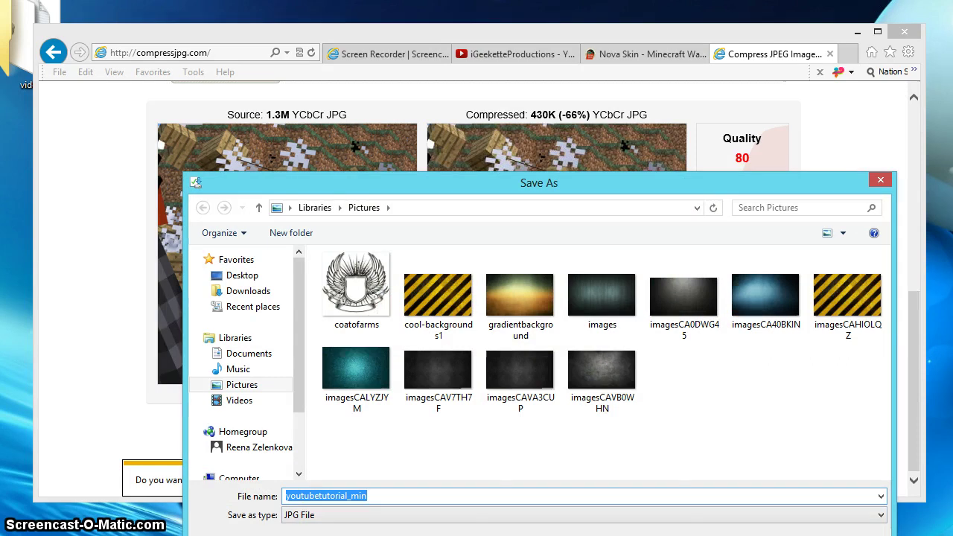
key("Return")
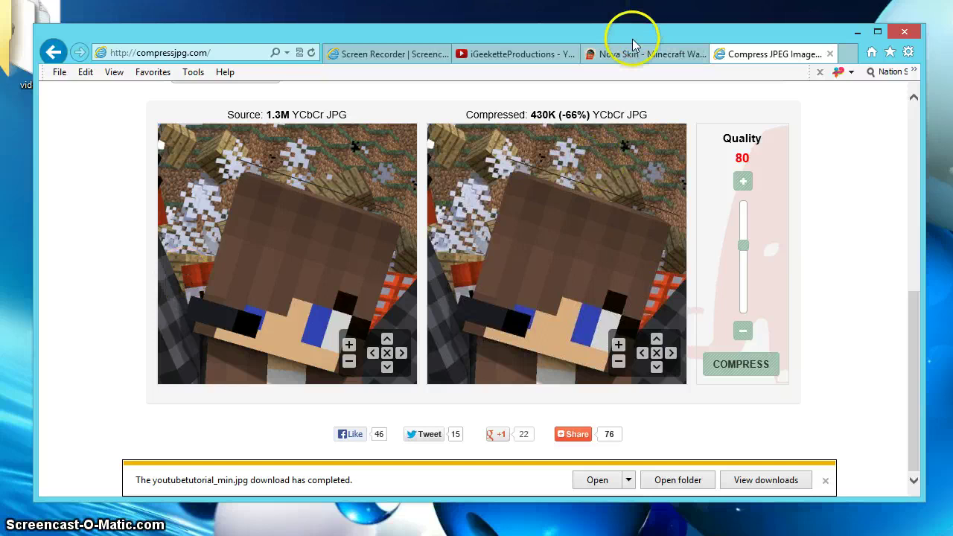
Step: Upload youtubetutorial_min from Pictures into YouTube's Edit channel art drop zone
left_click(519, 56)
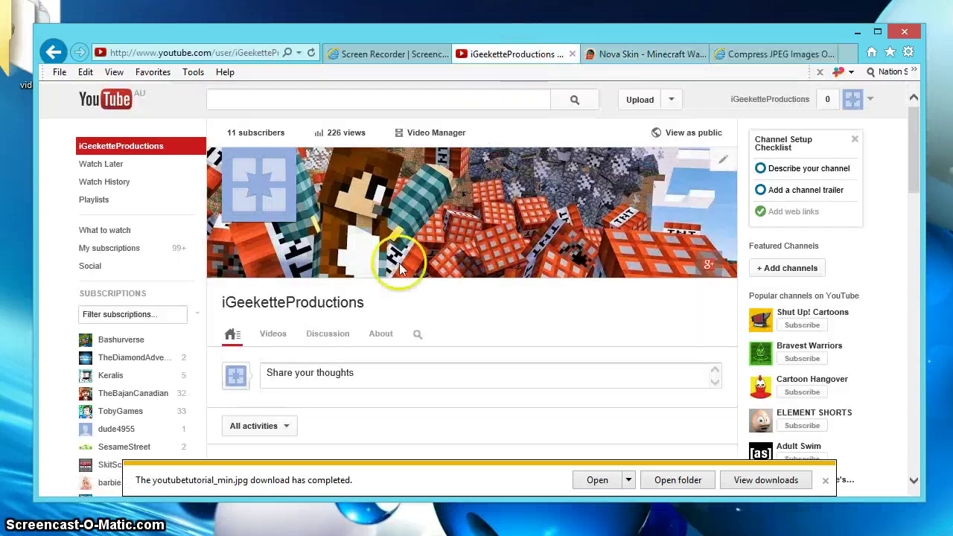
mouse_move(472, 213)
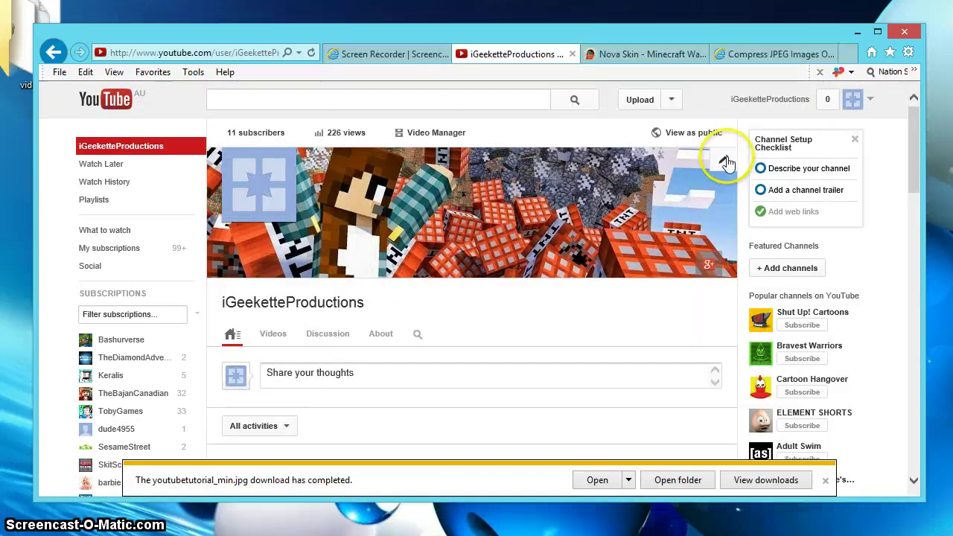
left_click(722, 160)
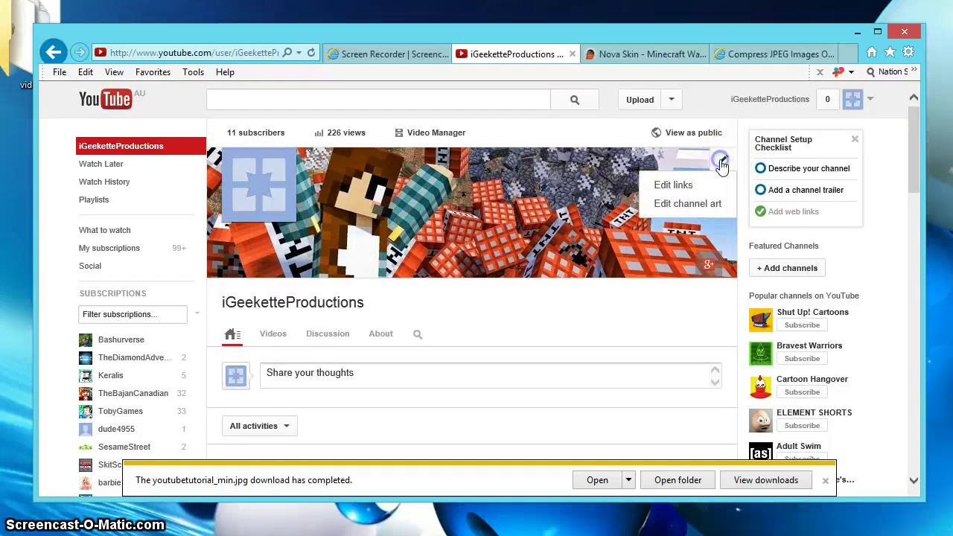
left_click(713, 203)
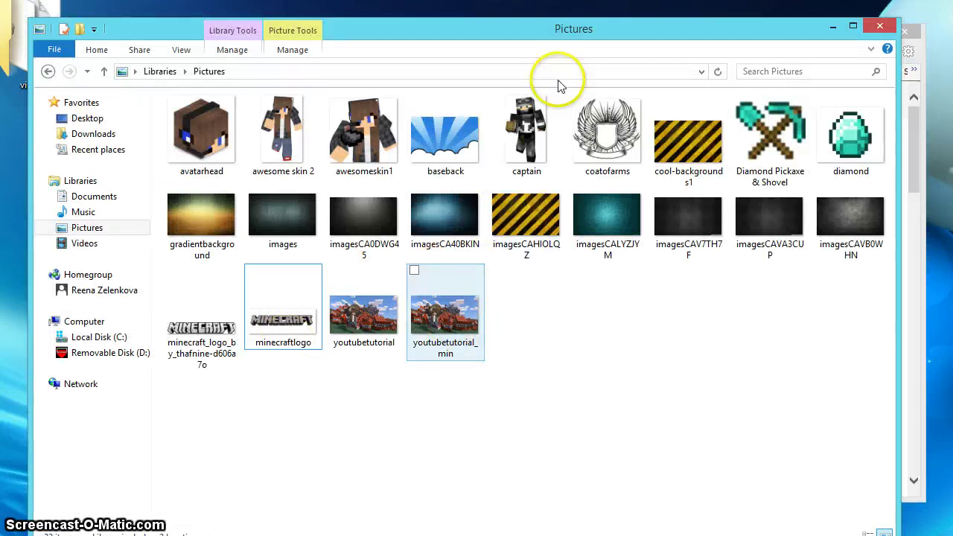
mouse_move(591, 30)
left_mouse_down()
mouse_move(676, 255)
mouse_move(623, 327)
left_mouse_up()
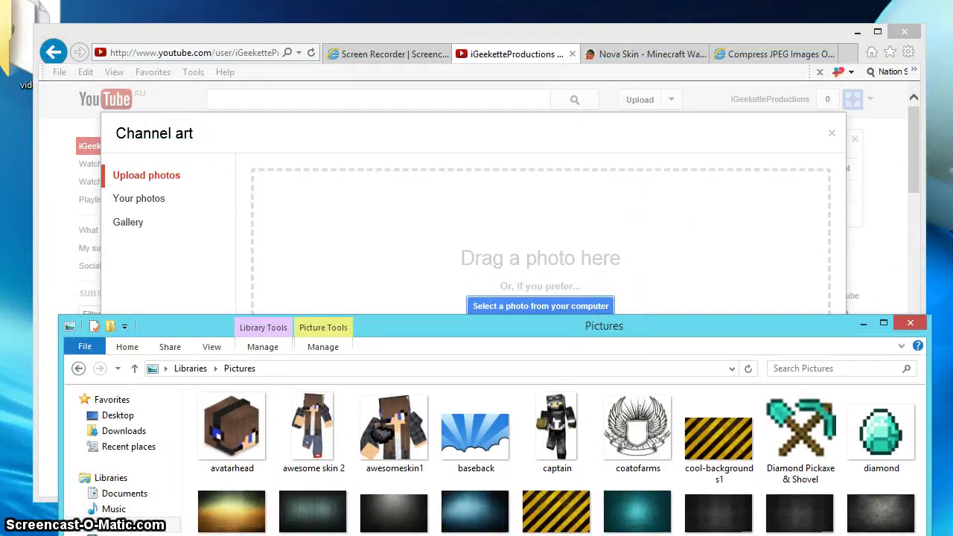
left_click_drag(475, 432, 677, 275)
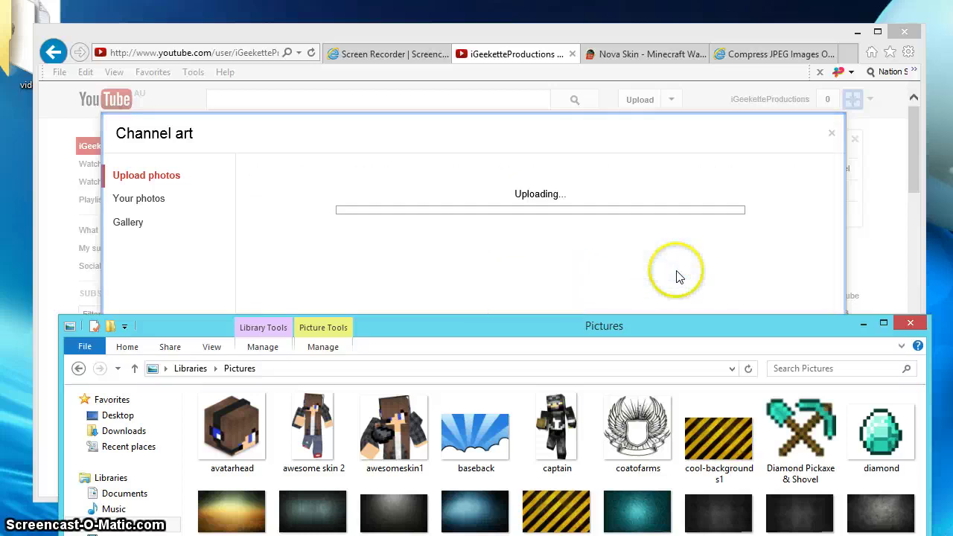
mouse_move(685, 330)
left_mouse_down()
mouse_move(685, 352)
mouse_move(403, 339)
mouse_move(453, 312)
left_mouse_up()
left_click(629, 312)
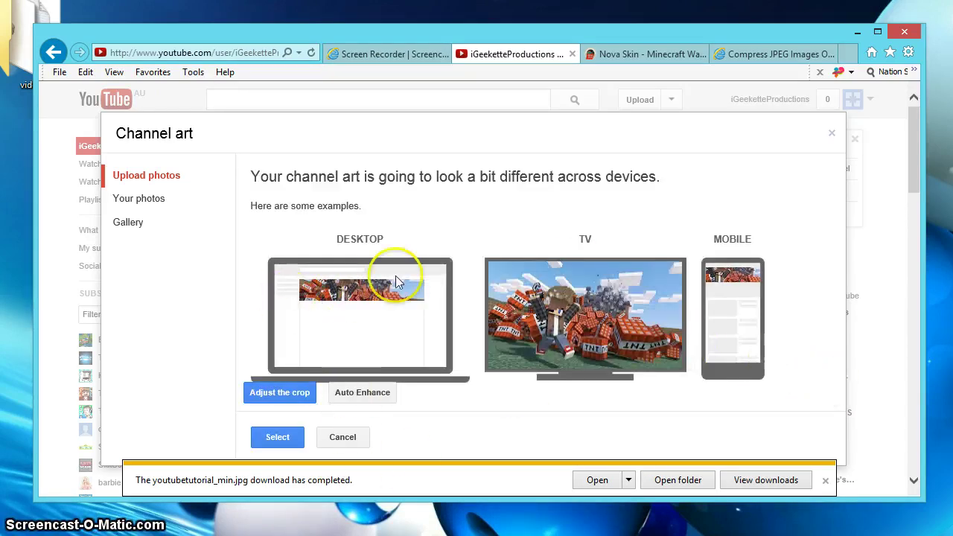
Step: Review the banner crop and select it to save the TNT wallpaper as channel art
left_click(283, 392)
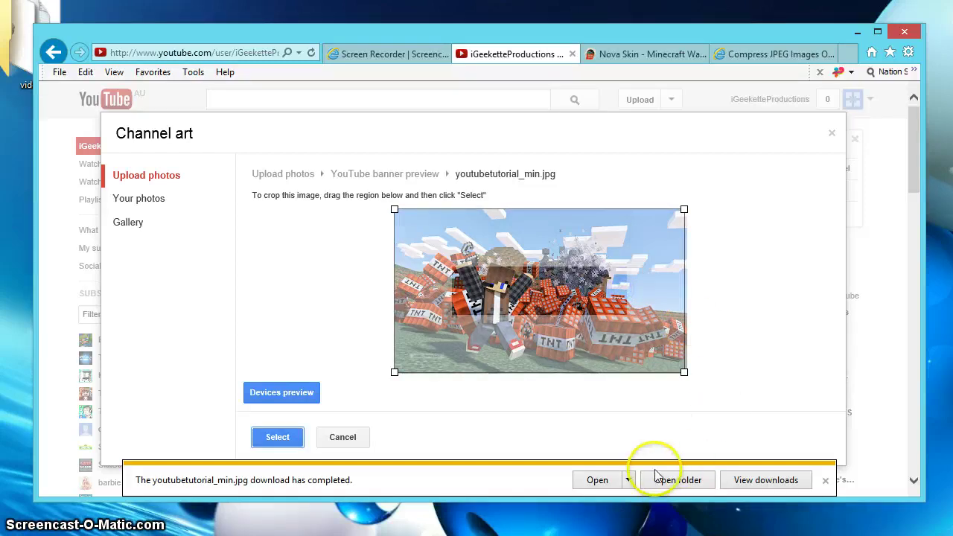
left_click(284, 436)
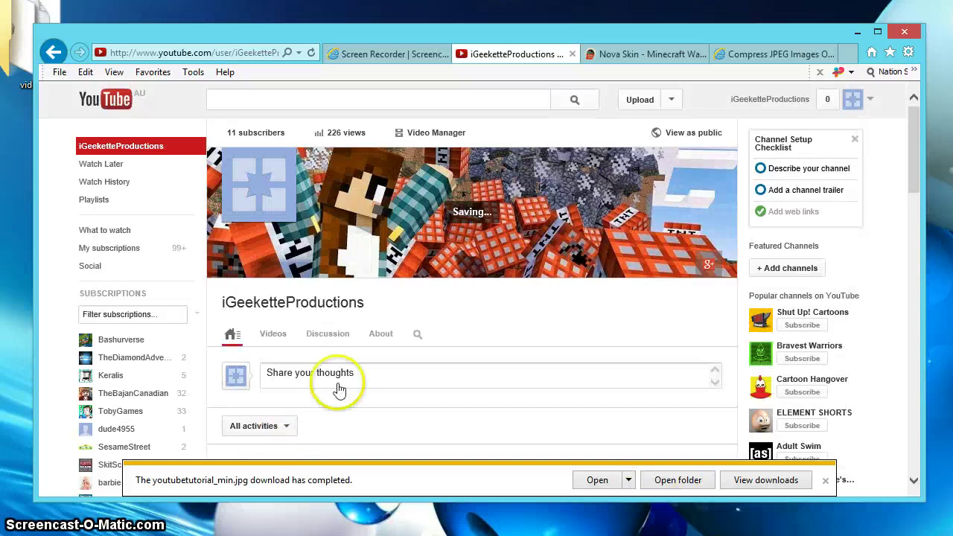
mouse_move(472, 212)
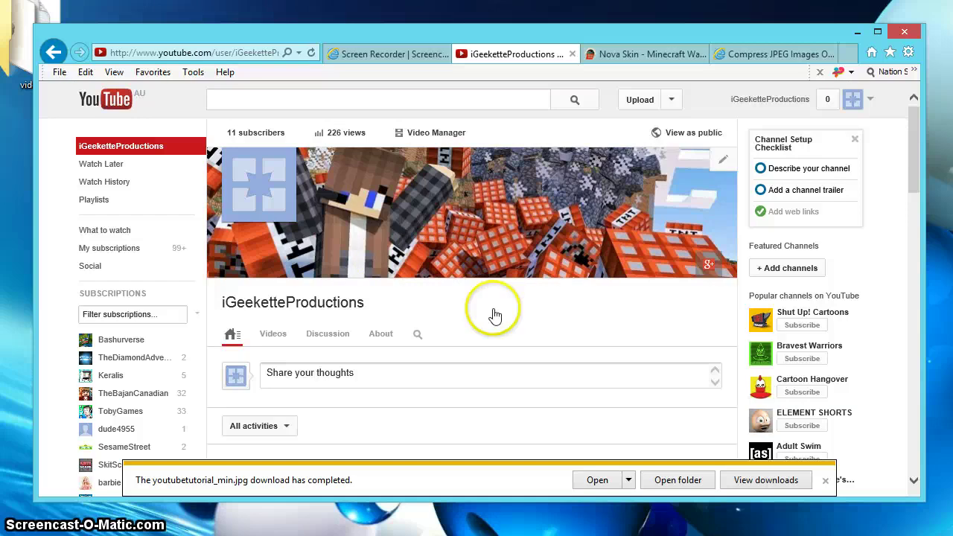
Step: Return to the Nova Skin site and close the enlarged TNT wallpaper
left_click(623, 57)
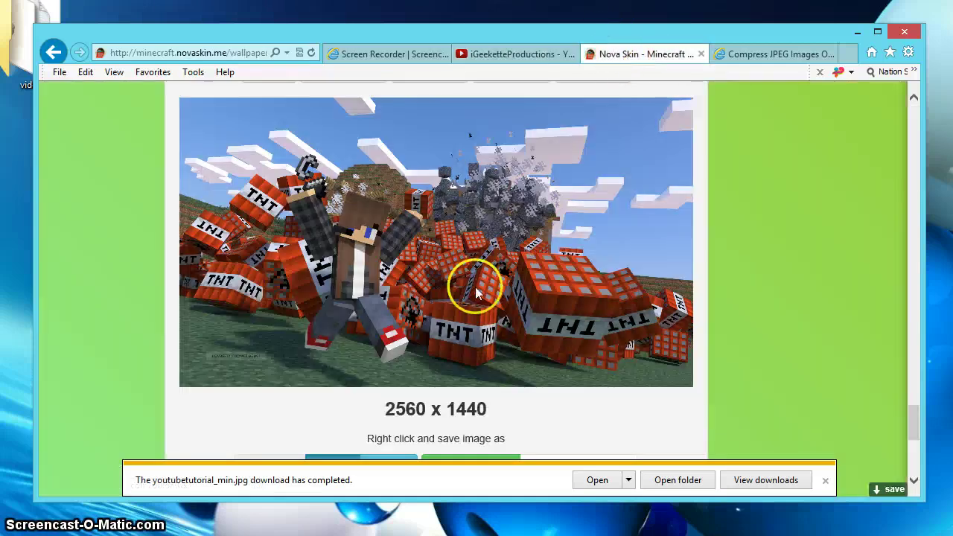
left_click(481, 282)
scroll(484, 280, "up", 5)
scroll(484, 280, "up", 5)
scroll(484, 283, "up", 5)
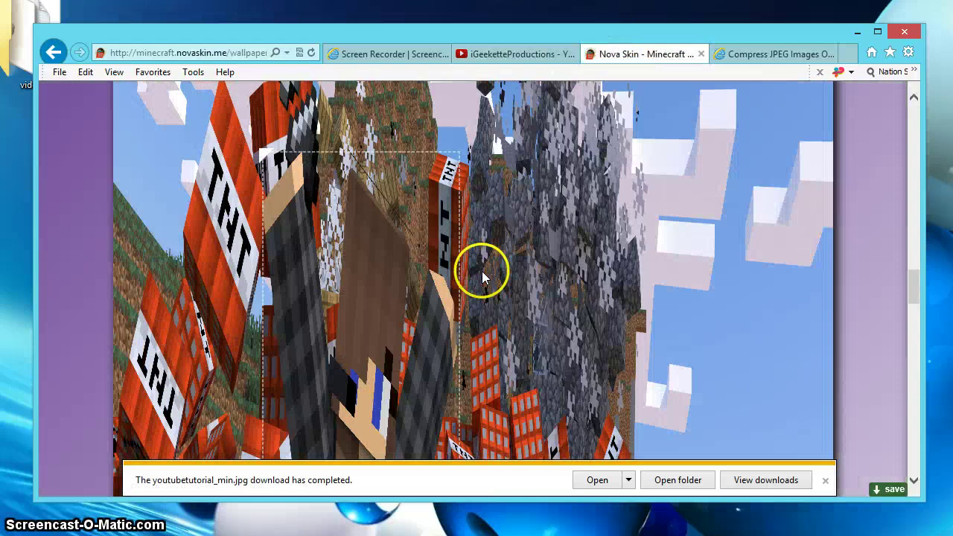
Step: Browse the wallpaper thumbnails and scroll down to the generator's sky scene
mouse_move(915, 288)
left_mouse_down()
mouse_move(911, 128)
mouse_move(902, 123)
left_mouse_up()
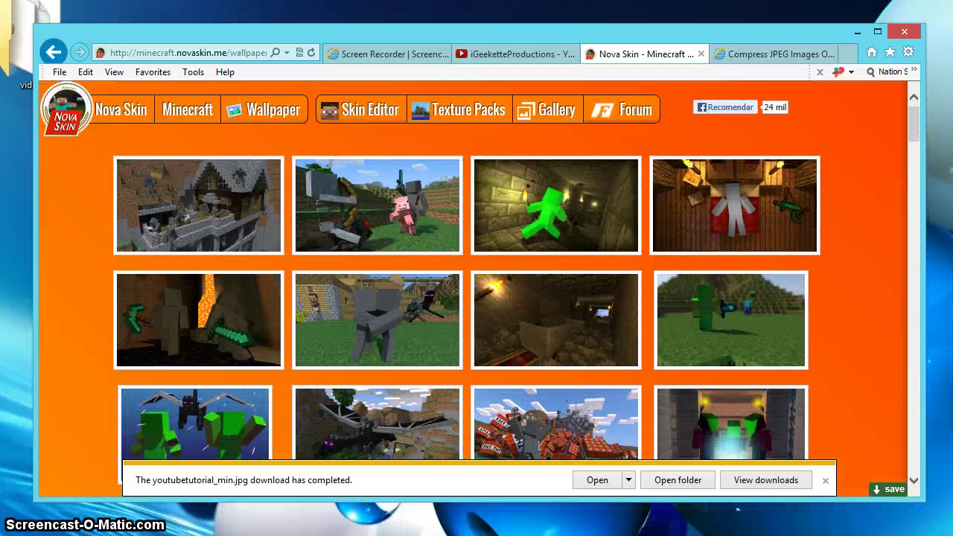
left_click_drag(915, 138, 912, 152)
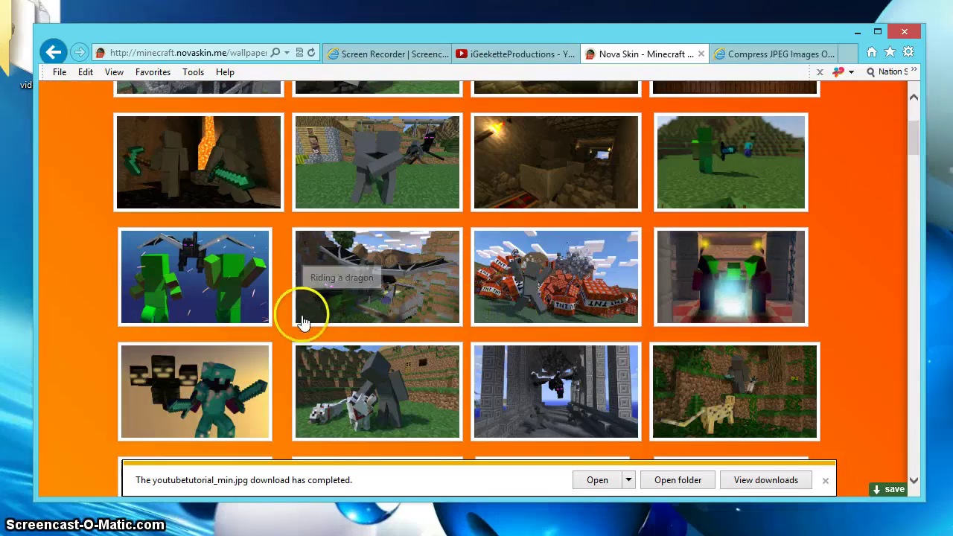
scroll(183, 271, "up", 1)
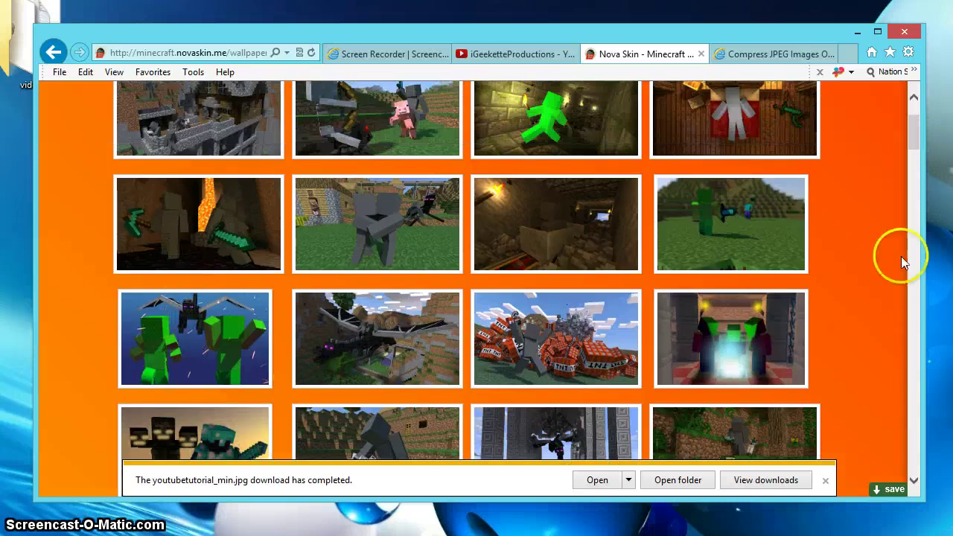
scroll(517, 304, "down", 2)
scroll(535, 326, "down", 3)
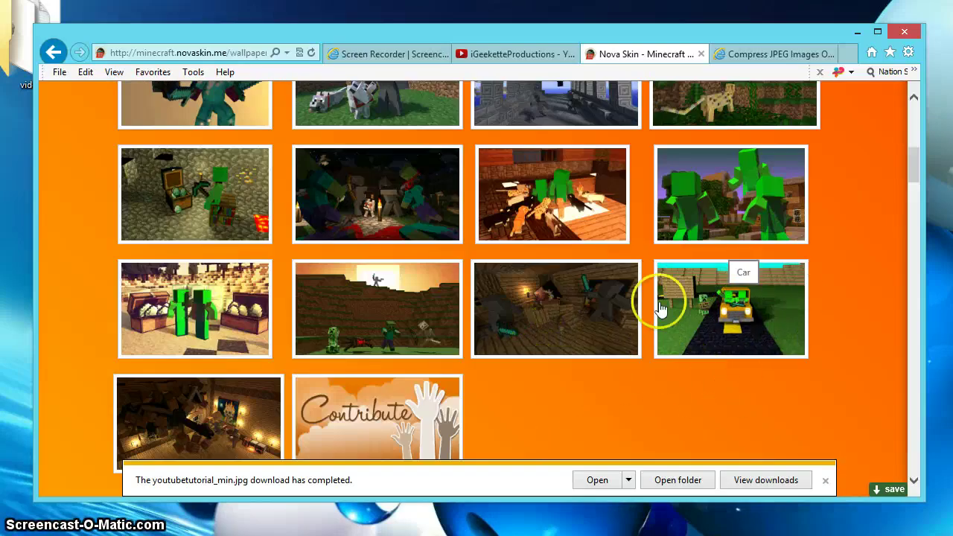
scroll(481, 379, "up", 5)
scroll(486, 380, "up", 3)
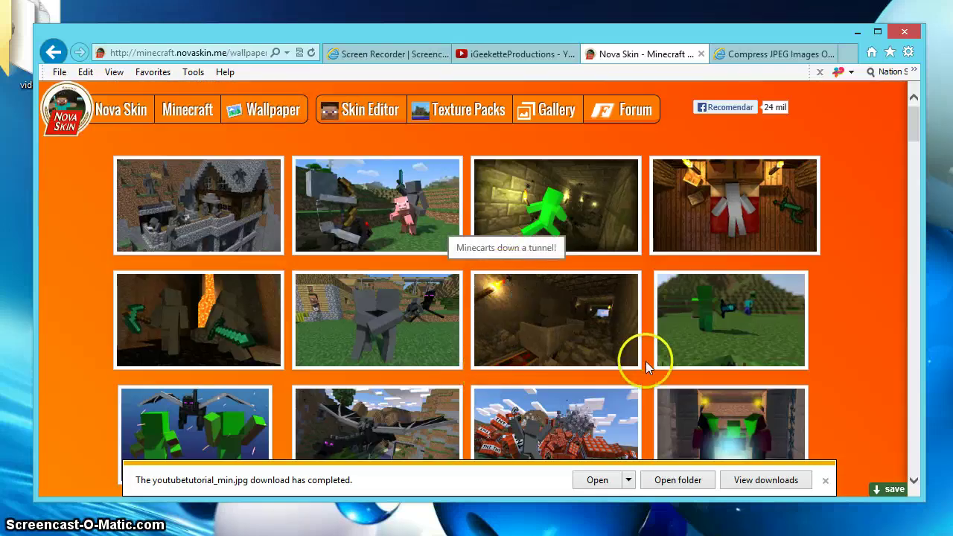
left_click_drag(913, 134, 921, 176)
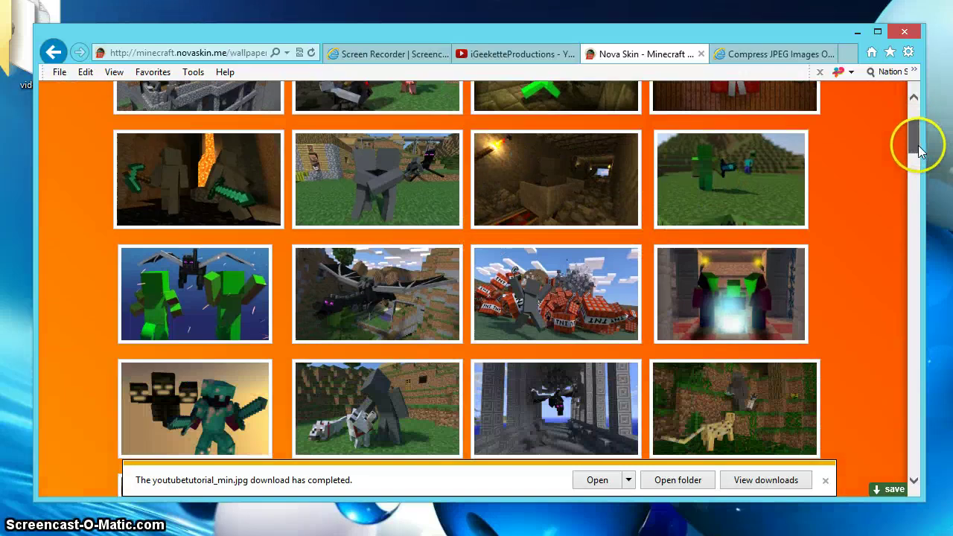
scroll(432, 336, "down", 2)
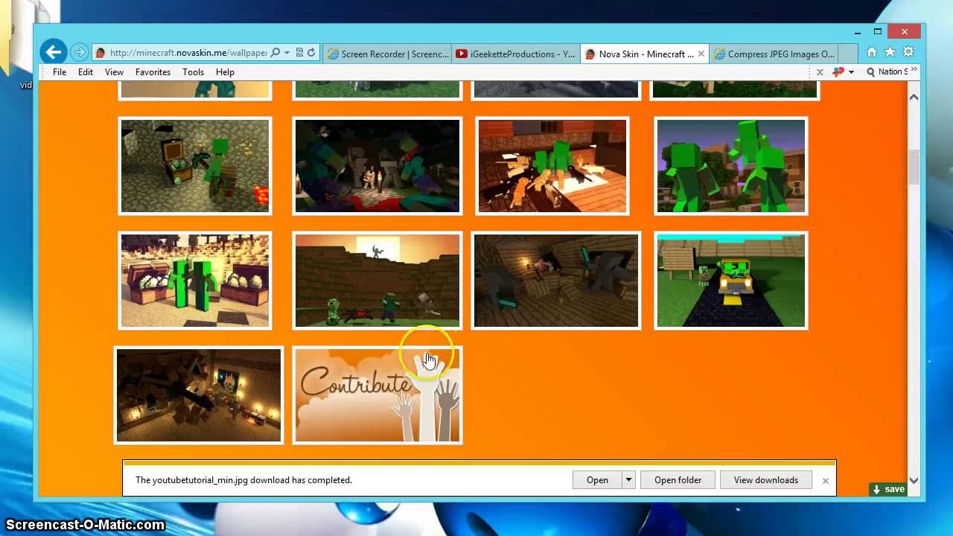
scroll(464, 336, "down", 3)
scroll(477, 335, "down", 3)
scroll(488, 313, "down", 2)
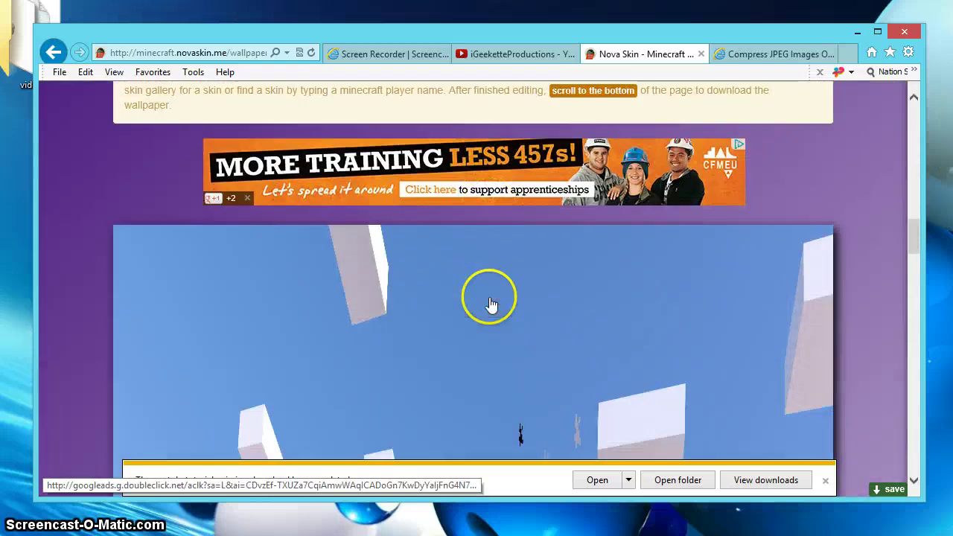